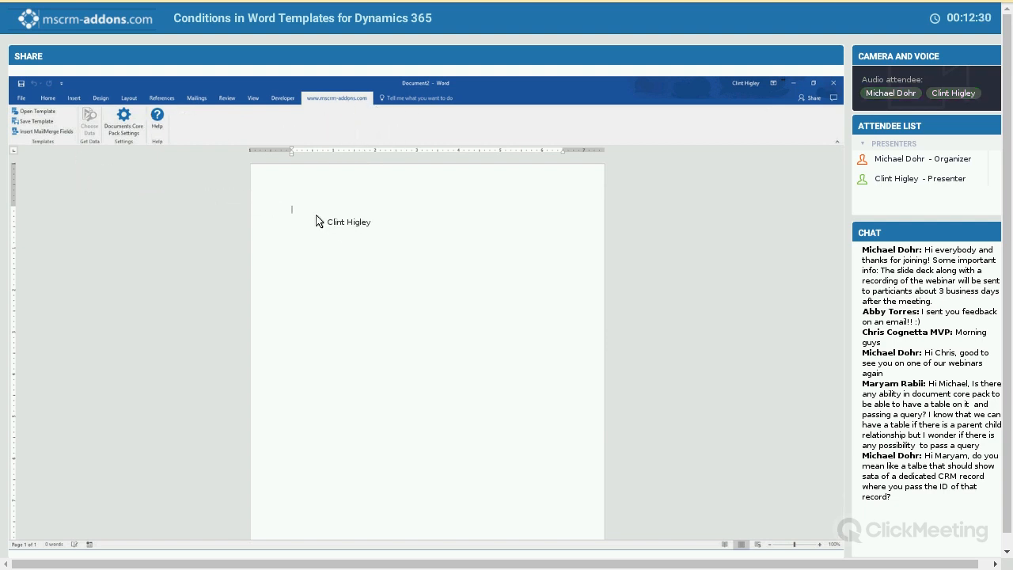
# - Open the list of insertable mail-merge fields for the Account type and look through its standard and related fields
pyautogui.click(48, 131)
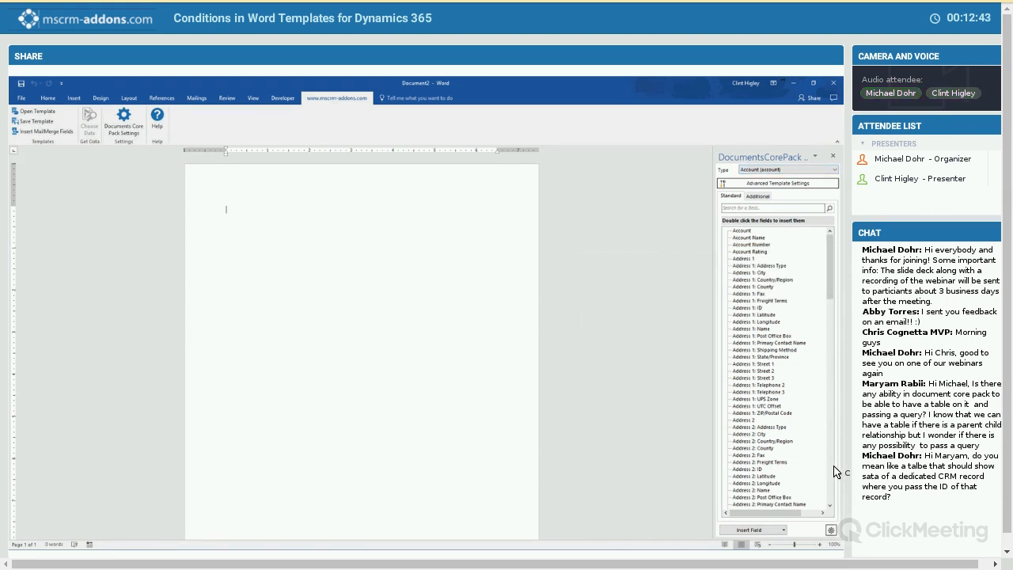
pyautogui.moveTo(831, 269); pyautogui.dragTo(831, 475)
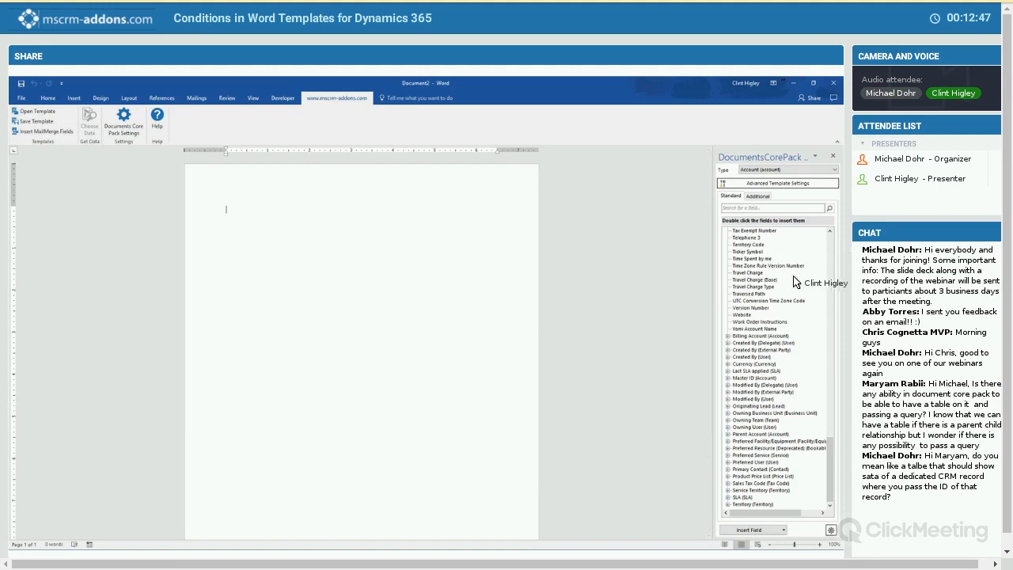
pyautogui.moveTo(830, 469); pyautogui.dragTo(830, 267)
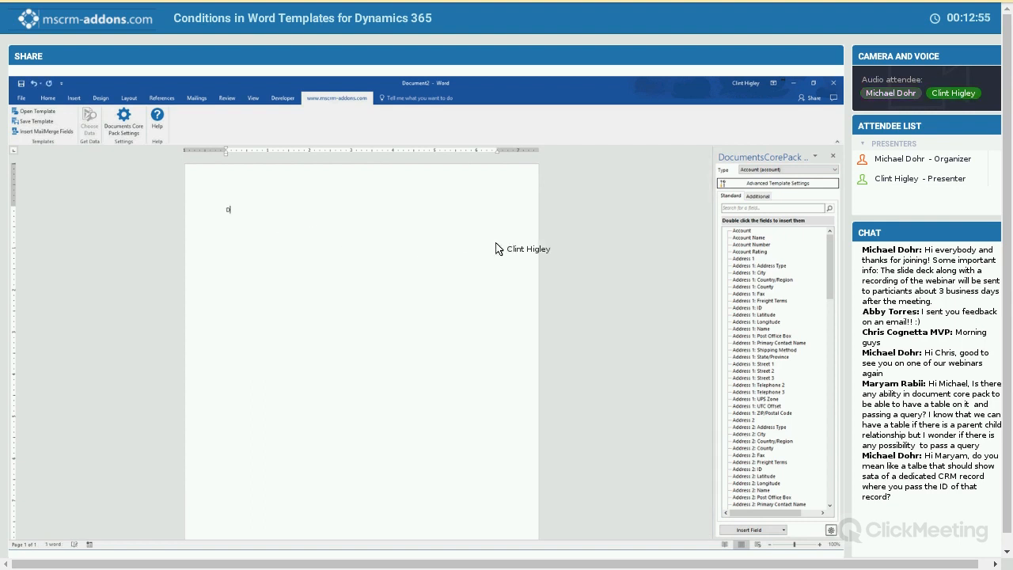
# - Write the greeting "Dear" in the blank document and insert the primary contact's Last Name merge field after it
pyautogui.write('Dear')
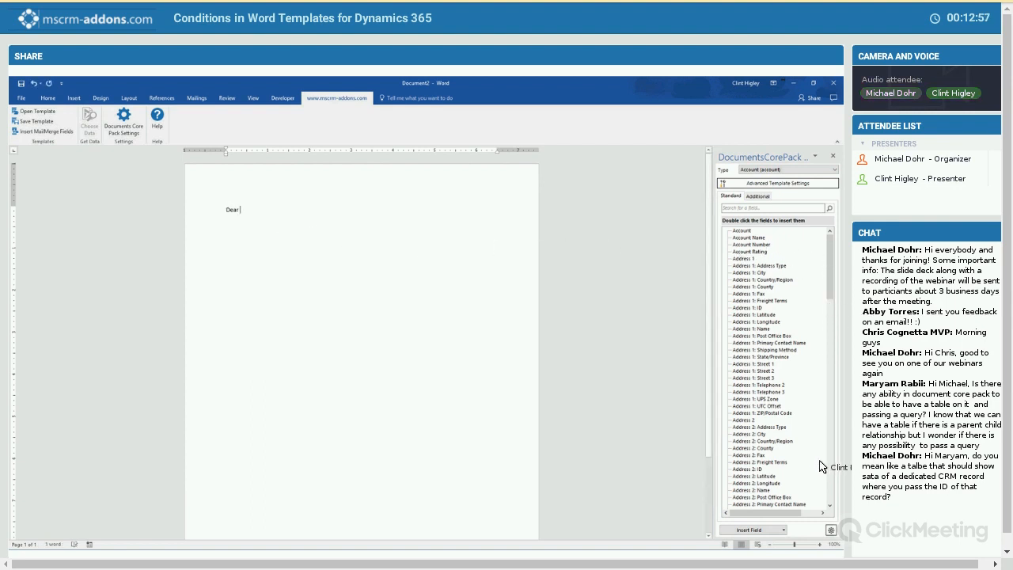
pyautogui.scroll(-15, 773, 481)
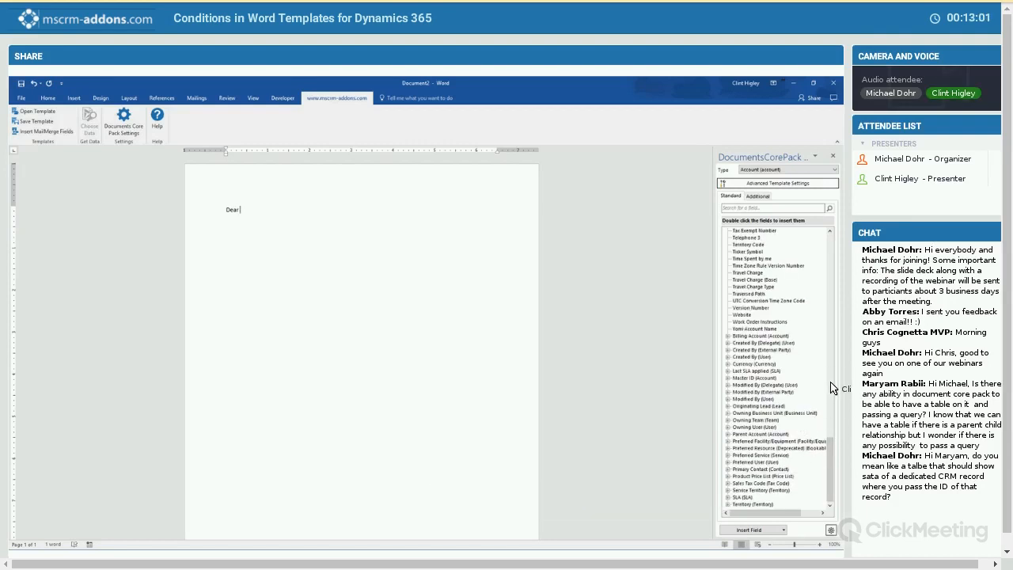
pyautogui.scroll(-8, 831, 415)
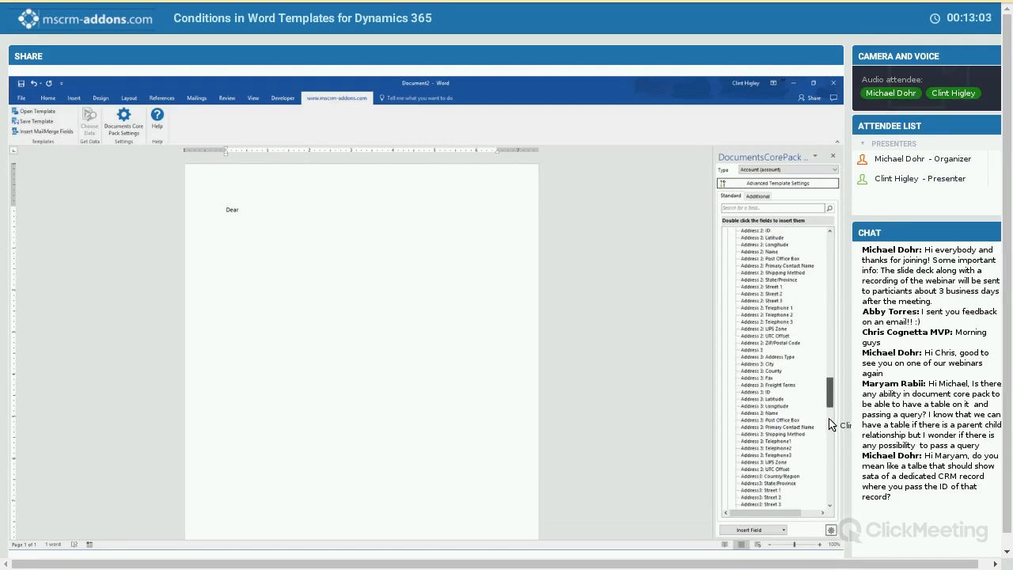
pyautogui.scroll(-10, 829, 440)
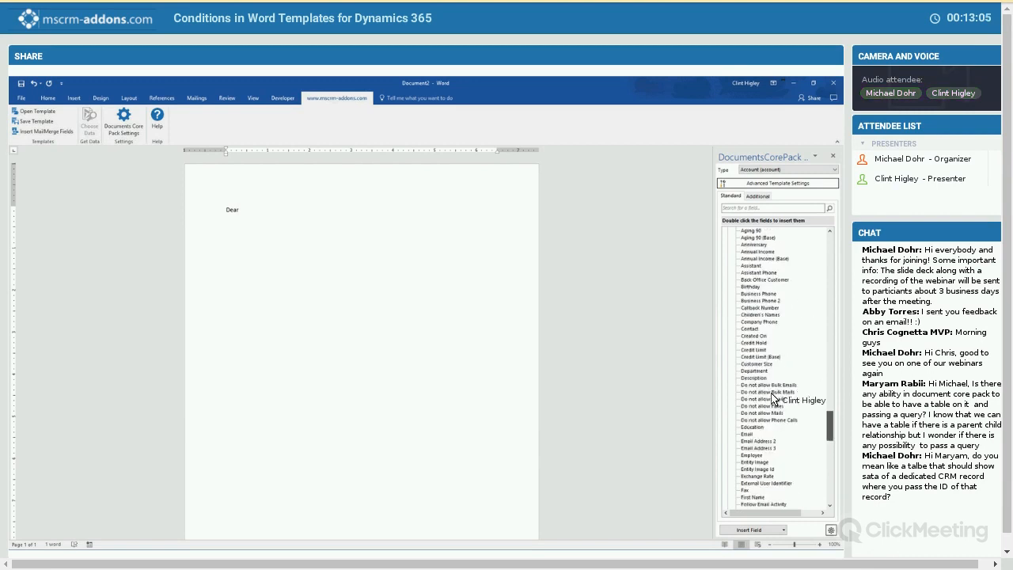
pyautogui.moveTo(774, 458); pyautogui.dragTo(777, 456)
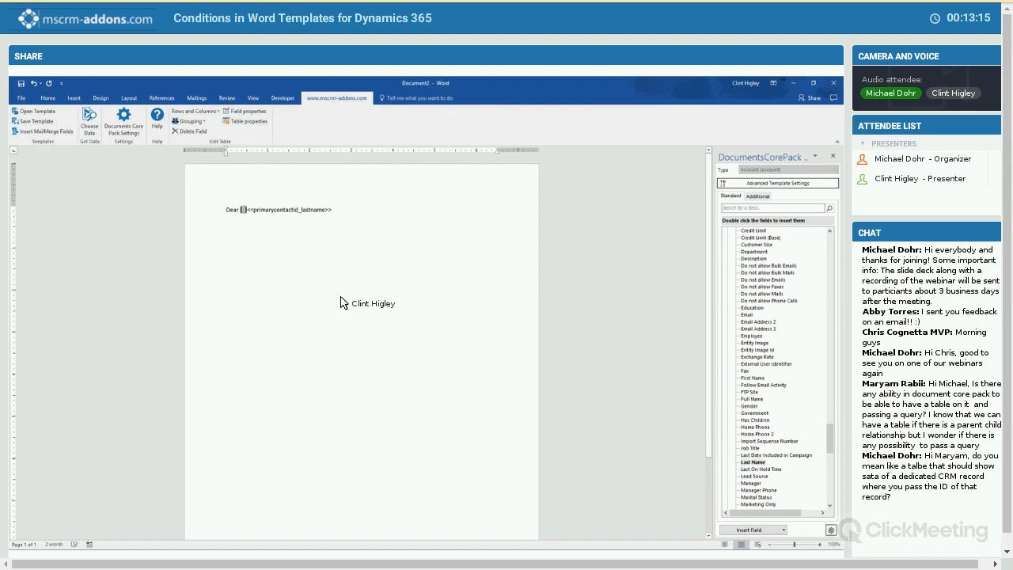
pyautogui.write('if')
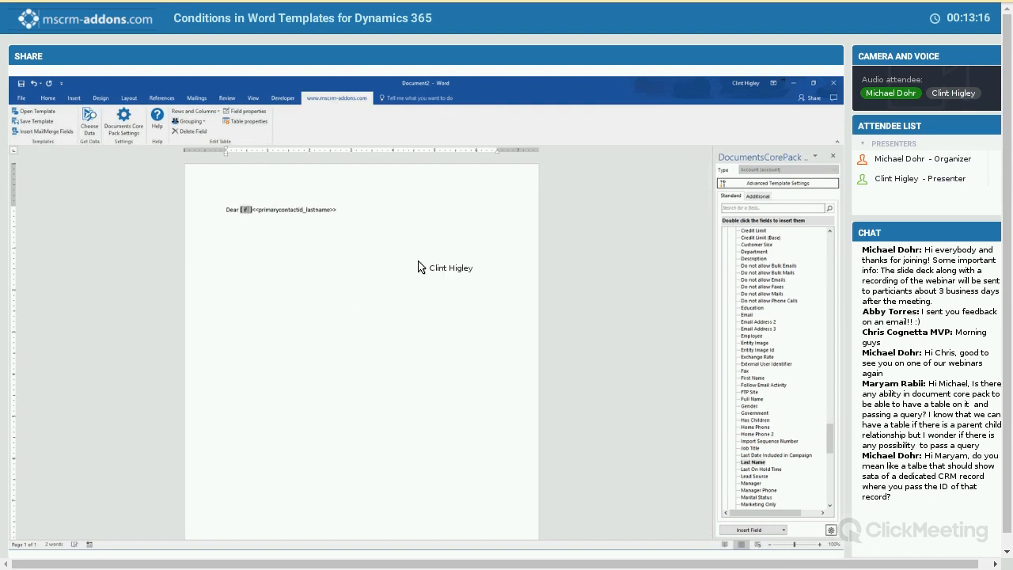
pyautogui.click(257, 234)
pyautogui.press('Left')
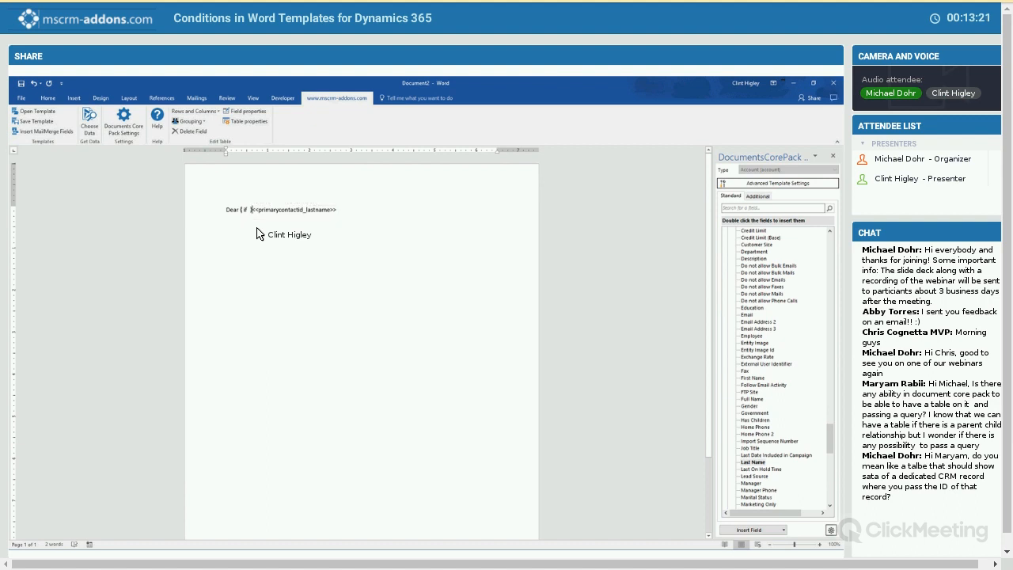
pyautogui.press('Left')
pyautogui.press('BackSpace')
pyautogui.press('Right')
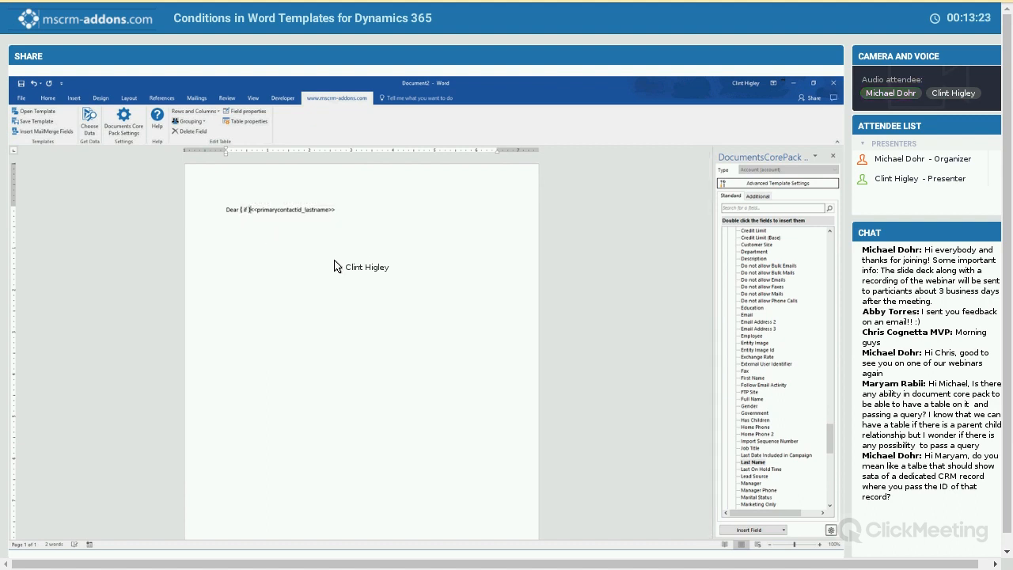
pyautogui.press('BackSpace')
pyautogui.press('BackSpace')
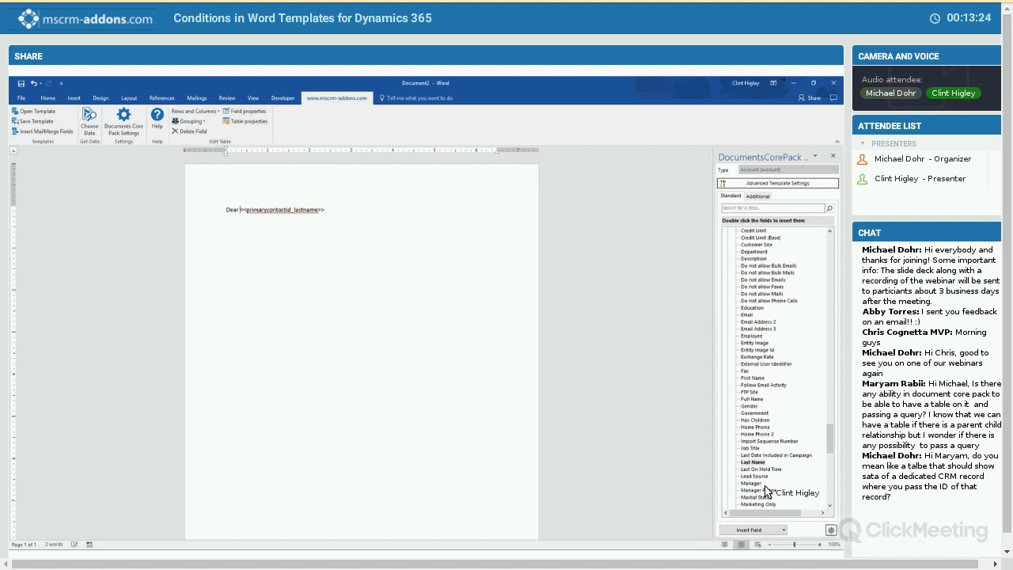
# - Insert a computed condition field before the last name, name it "Gender" and give it an else block
pyautogui.click(780, 529)
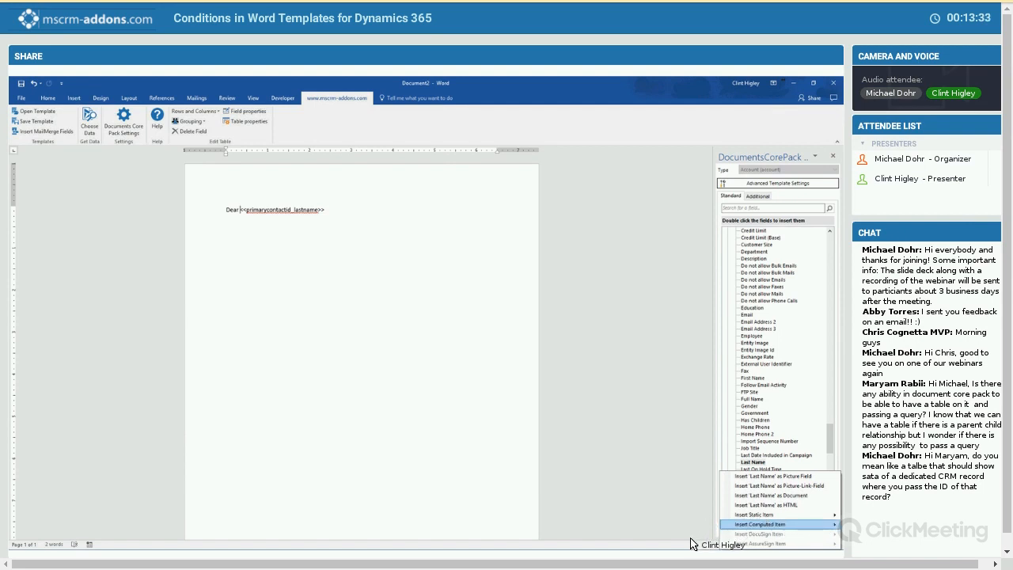
pyautogui.moveTo(760, 524)
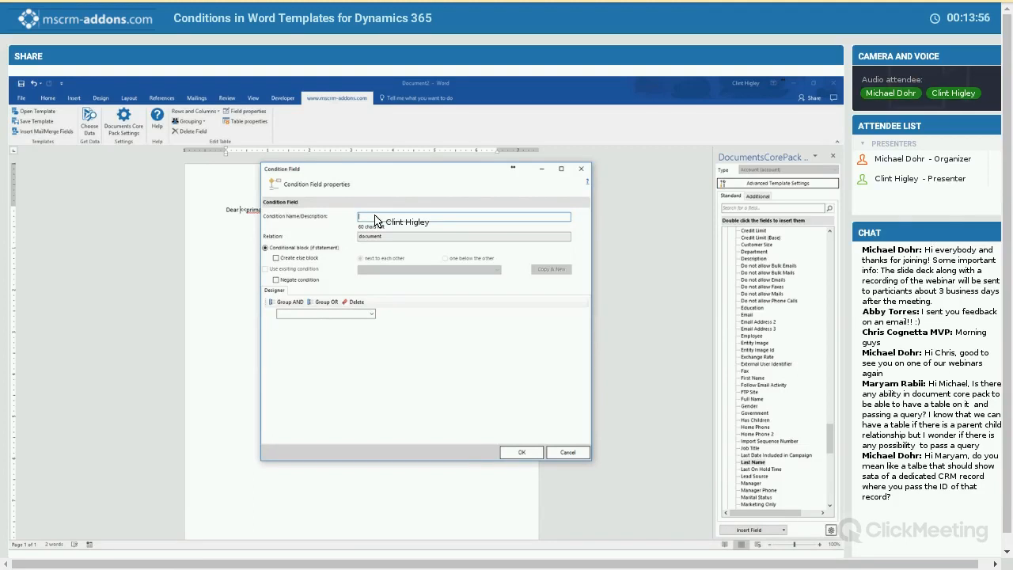
pyautogui.write('Gender')
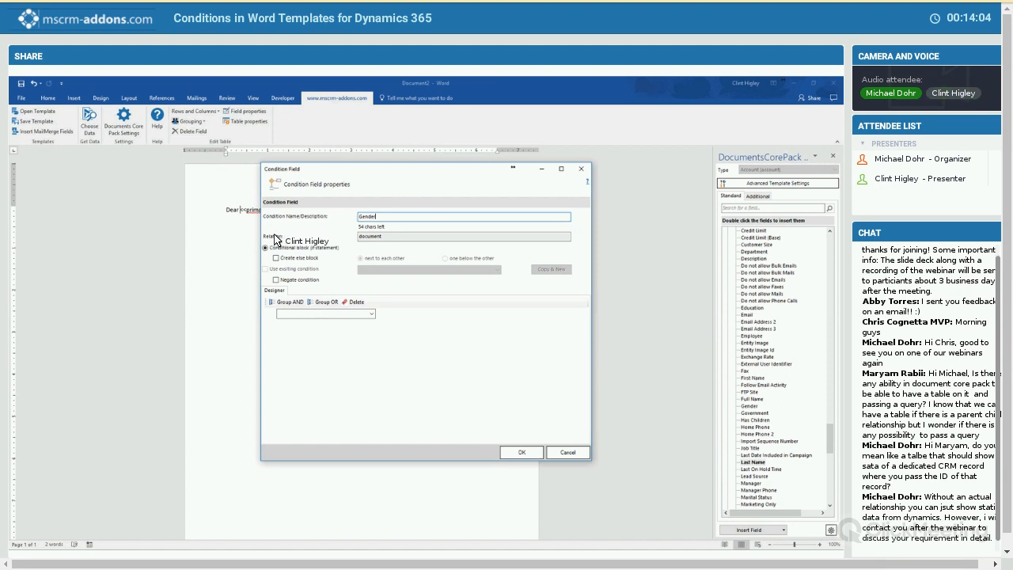
pyautogui.doubleClick(385, 237)
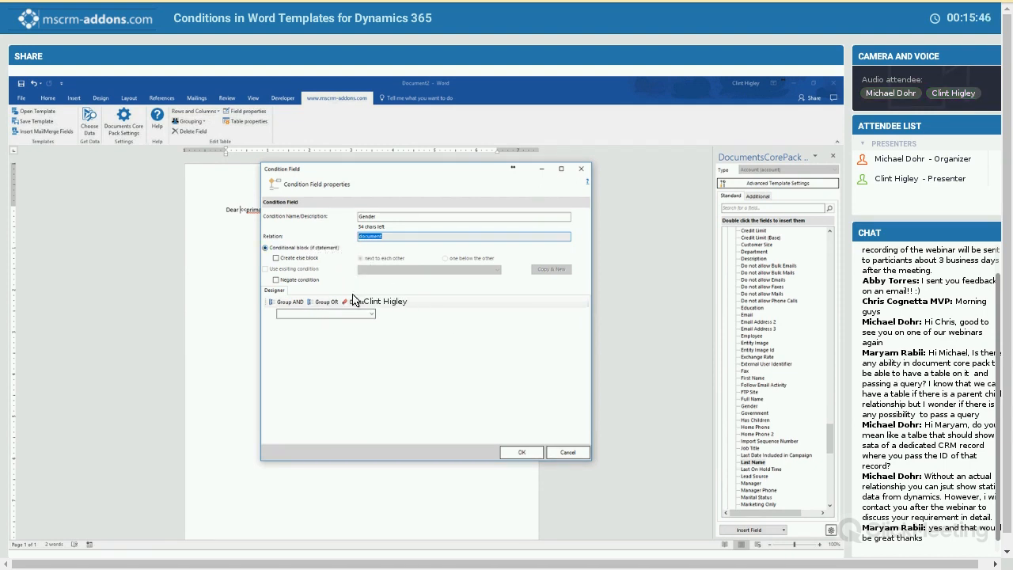
pyautogui.click(276, 258)
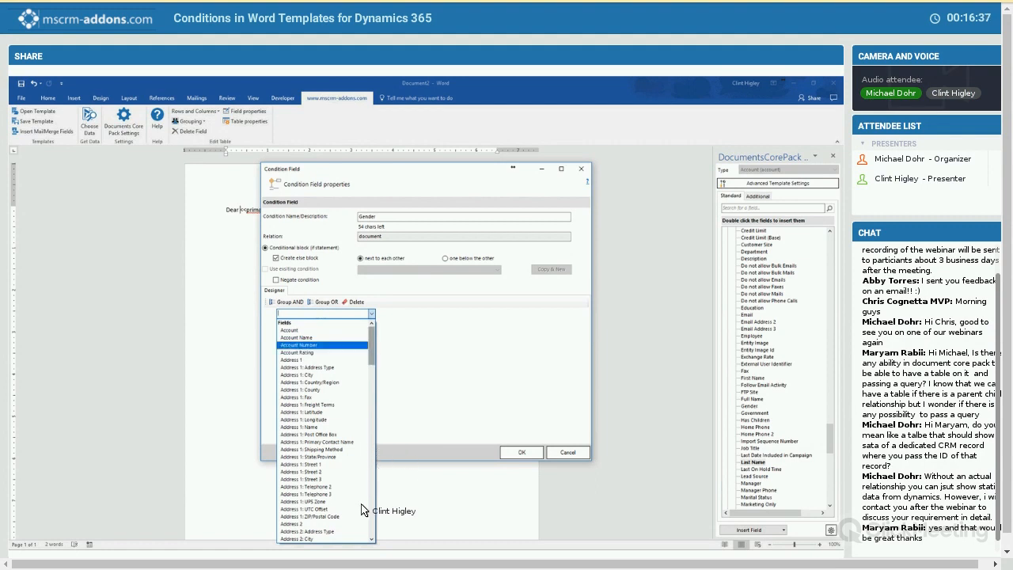
# - Base the condition on the Gender field of the related Primary Contact (Contact) record
pyautogui.scroll(-15, 323, 395)
pyautogui.scroll(-6, 324, 431)
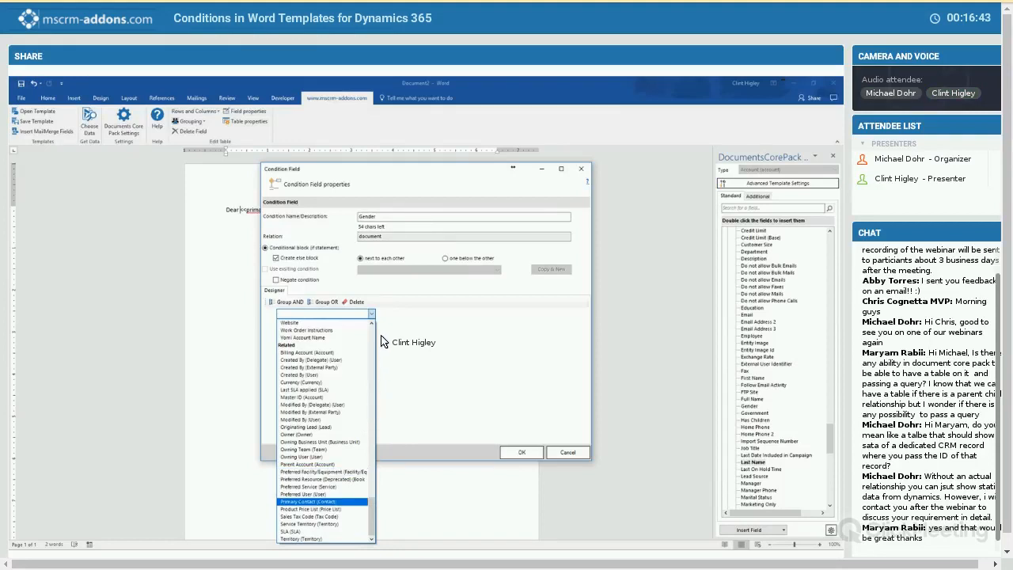
pyautogui.press('Return')
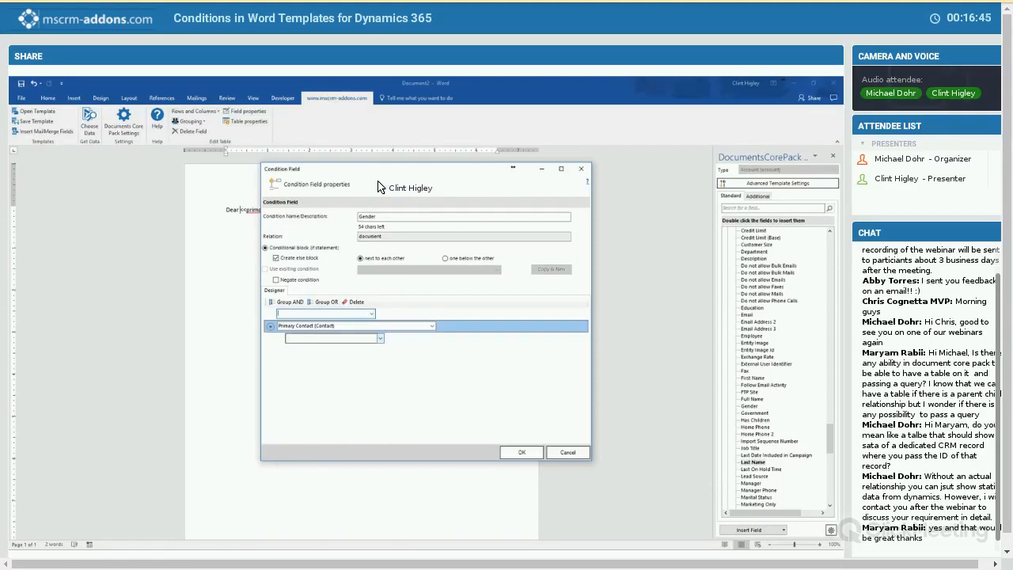
pyautogui.click(380, 338)
pyautogui.scroll(-15, 380, 252)
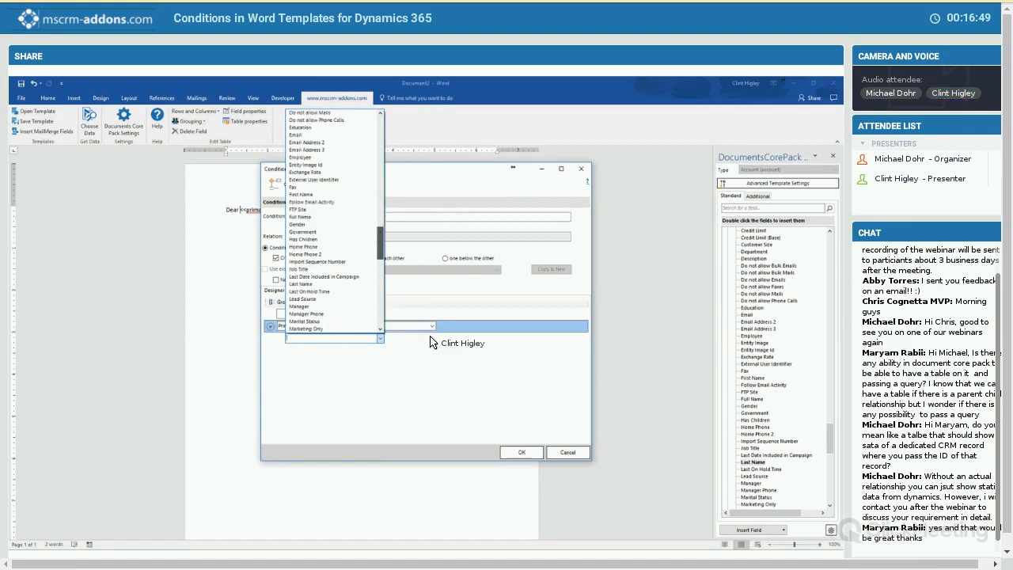
pyautogui.click(298, 224)
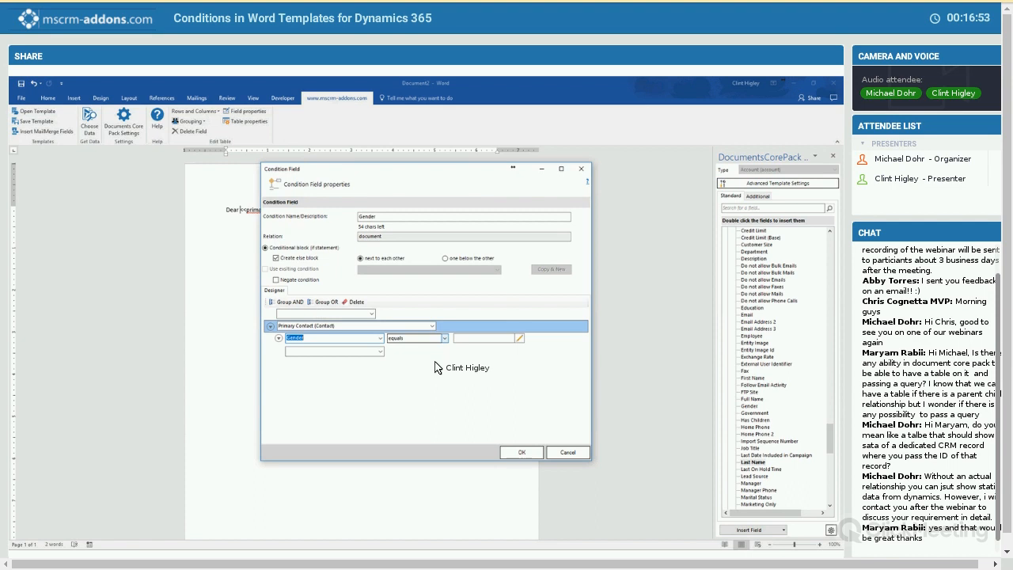
# - Make the condition test that Gender equals Male, and insert the finished condition into the greeting
pyautogui.click(441, 339)
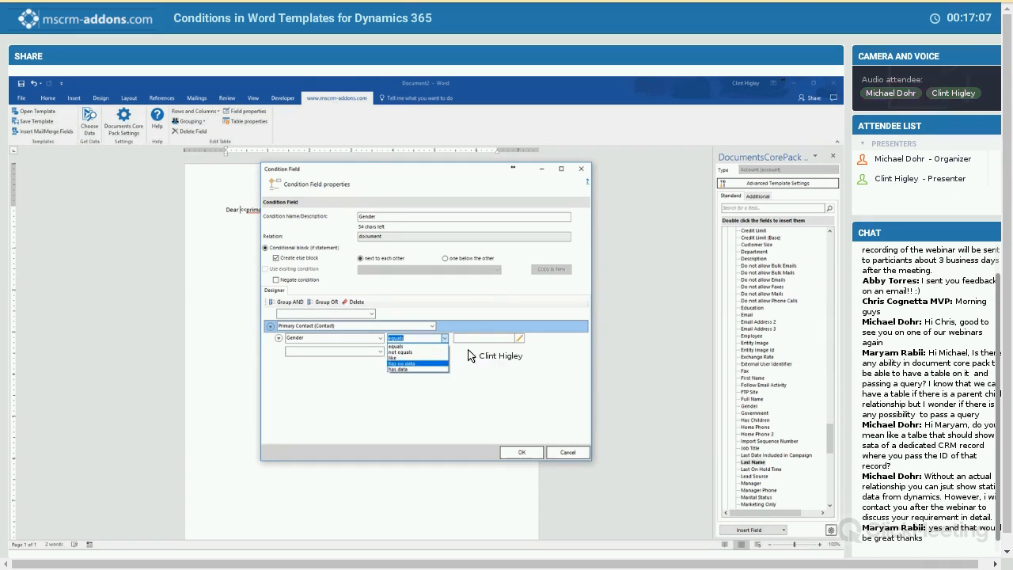
pyautogui.click(449, 347)
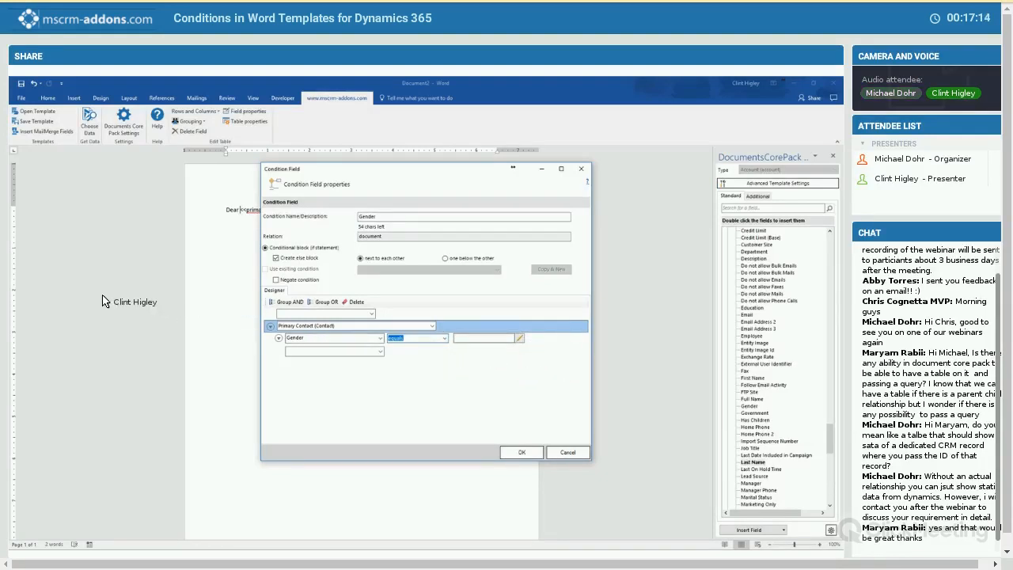
pyautogui.click(519, 338)
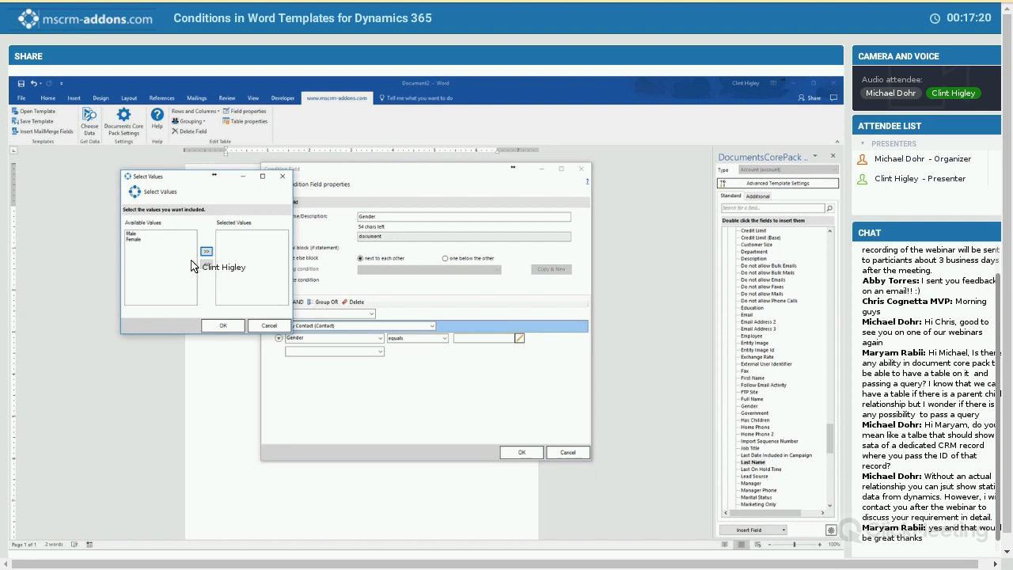
pyautogui.click(131, 234)
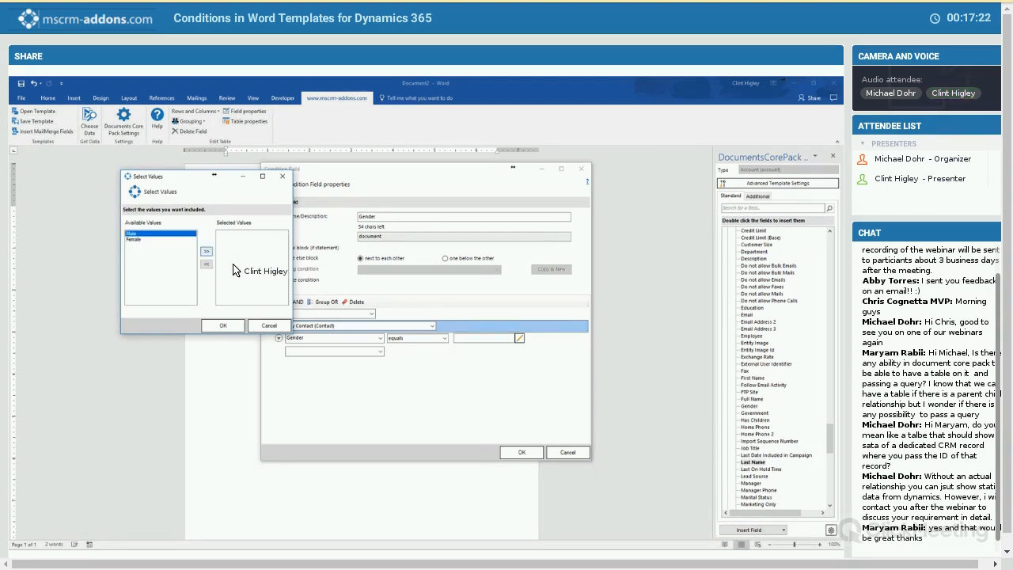
pyautogui.click(206, 251)
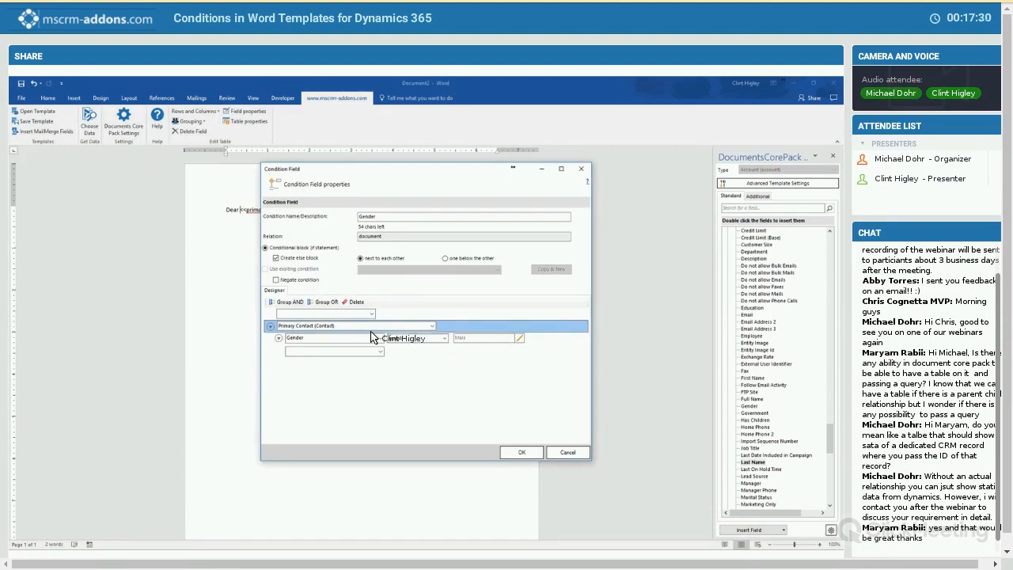
pyautogui.click(506, 449)
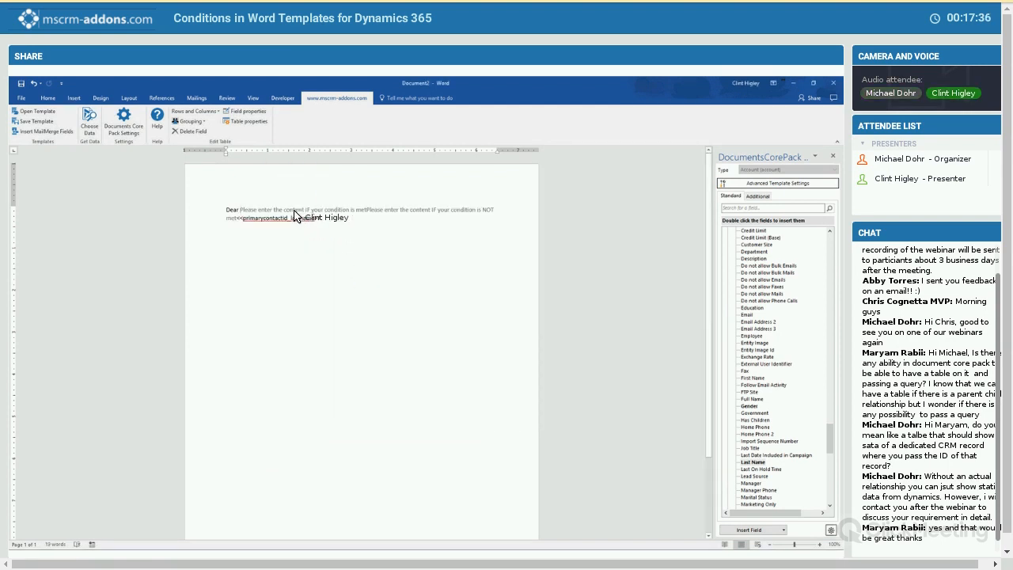
# - Replace the placeholder for the met condition with "Mr." and the placeholder for the unmet condition with "Mrs."
pyautogui.click(346, 212)
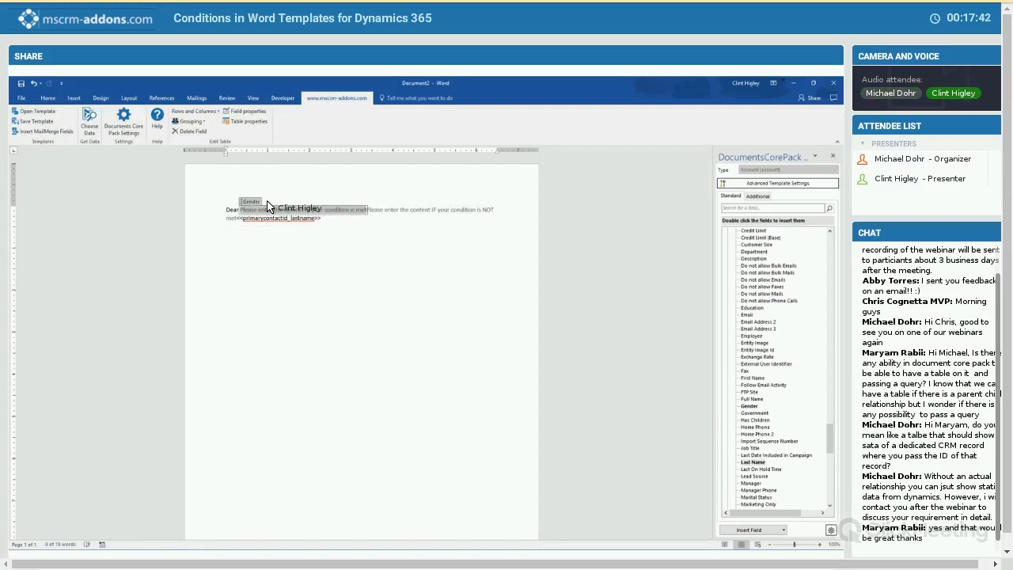
pyautogui.click(383, 212)
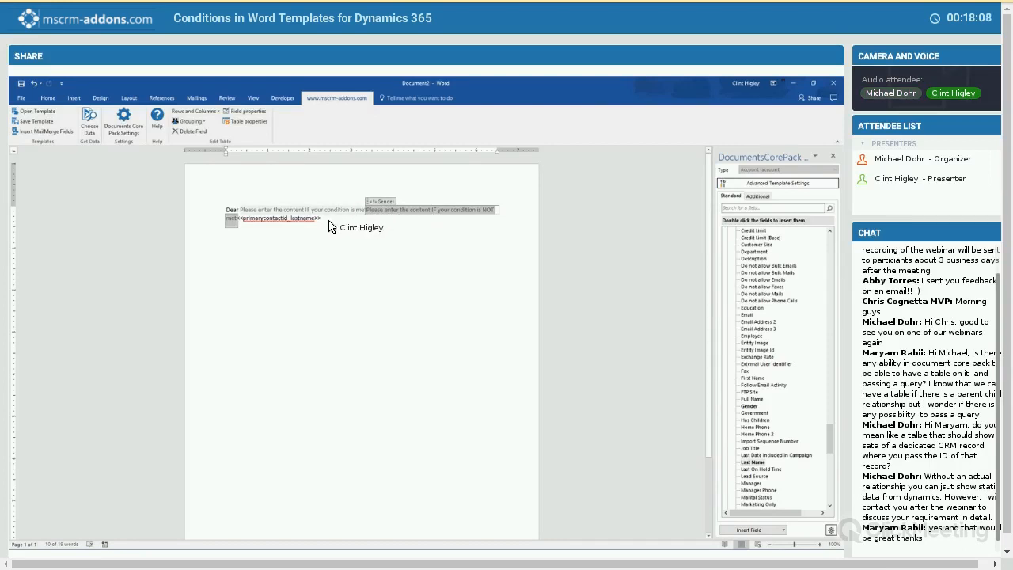
pyautogui.press('Left')
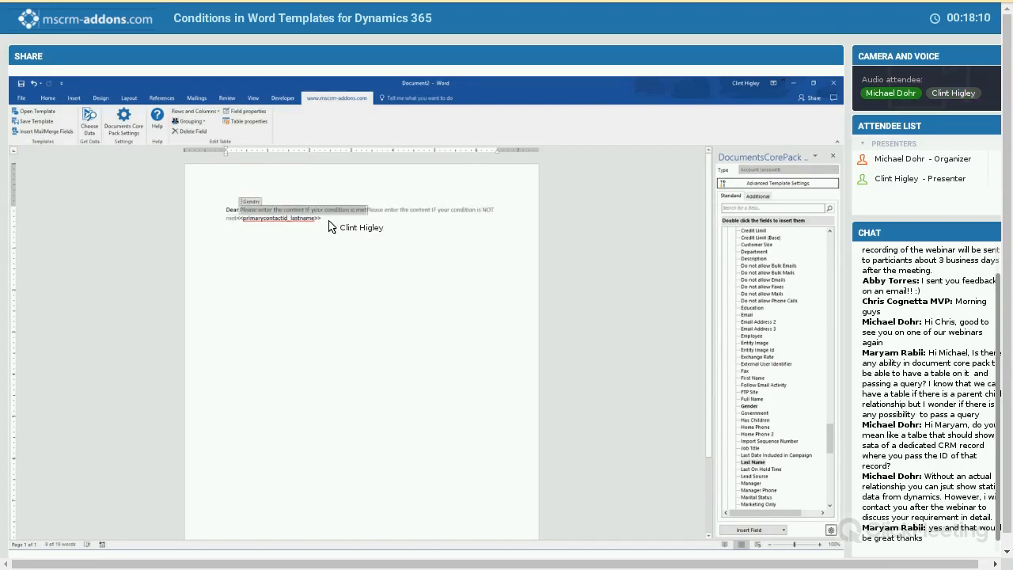
pyautogui.write('Mr')
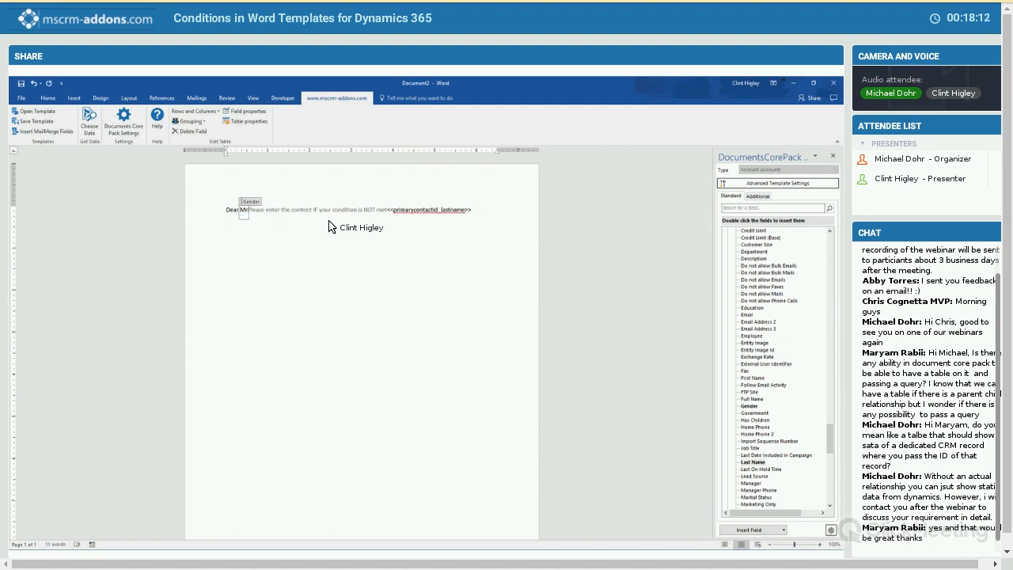
pyautogui.write('.')
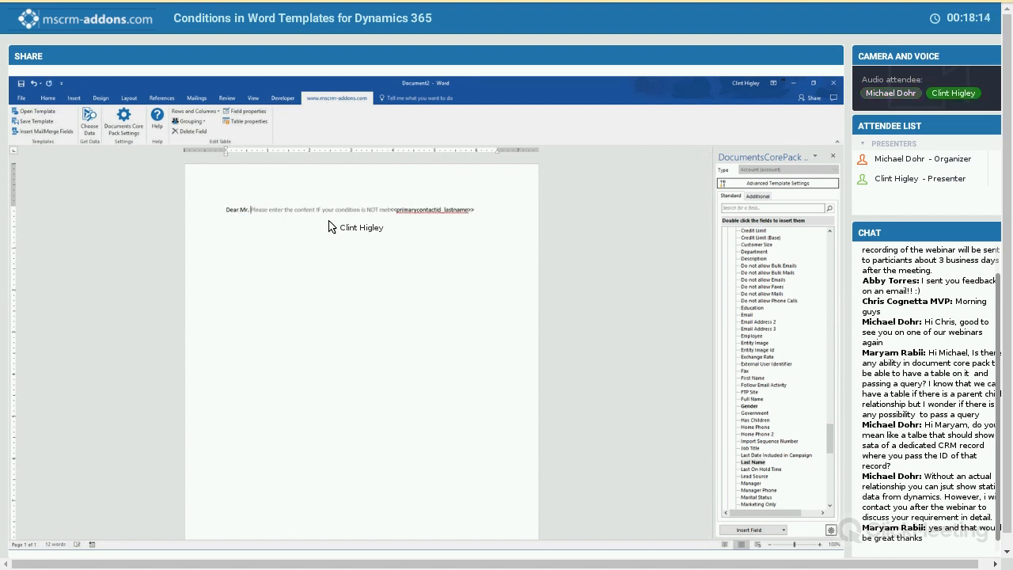
pyautogui.press('Right')
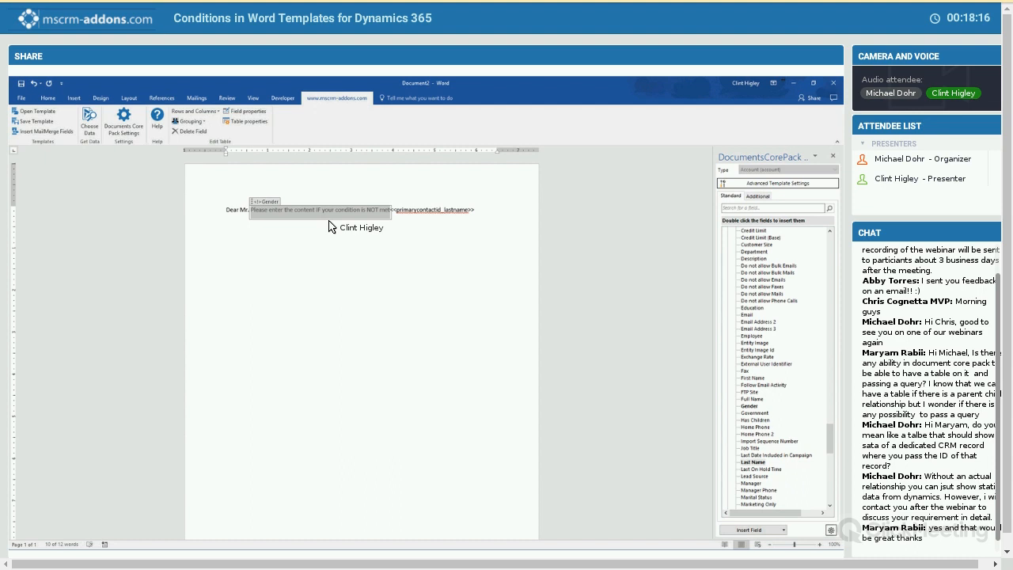
pyautogui.write('Mrs.')
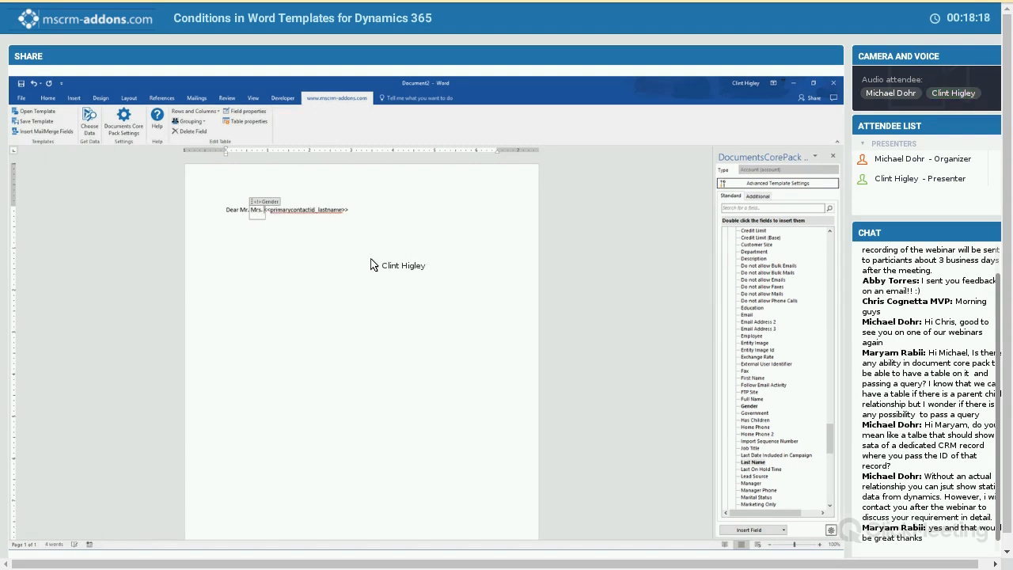
pyautogui.click(349, 248)
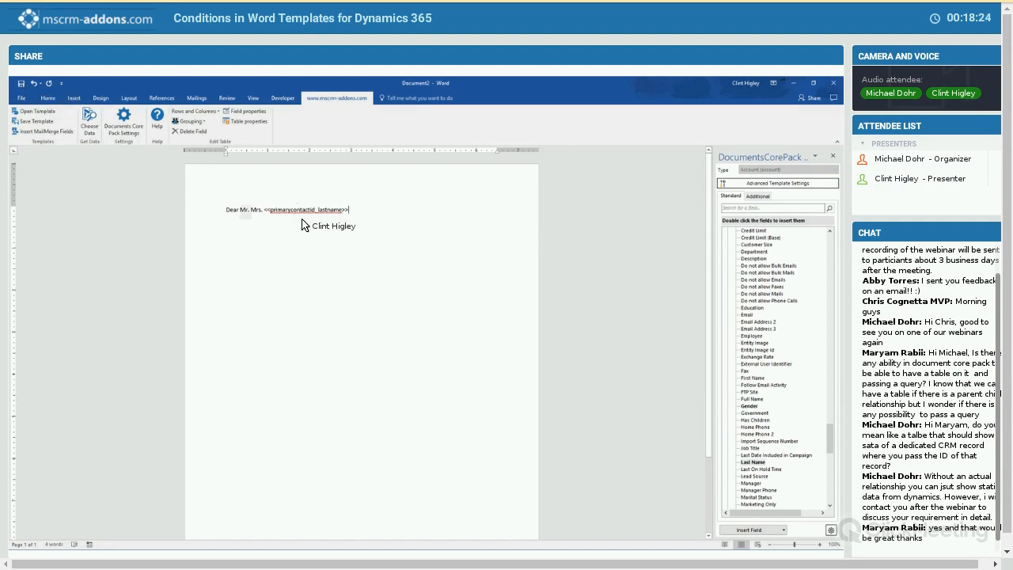
# - Save the template as "Dear Mr1.docx" in the Documents folder
pyautogui.hotkey('ctrl', 's')
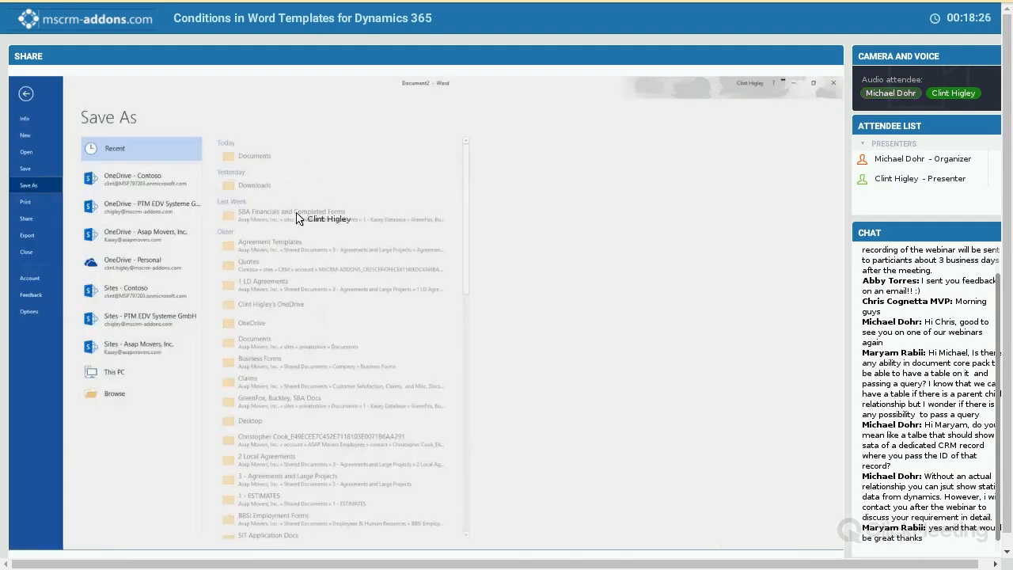
pyautogui.click(317, 155)
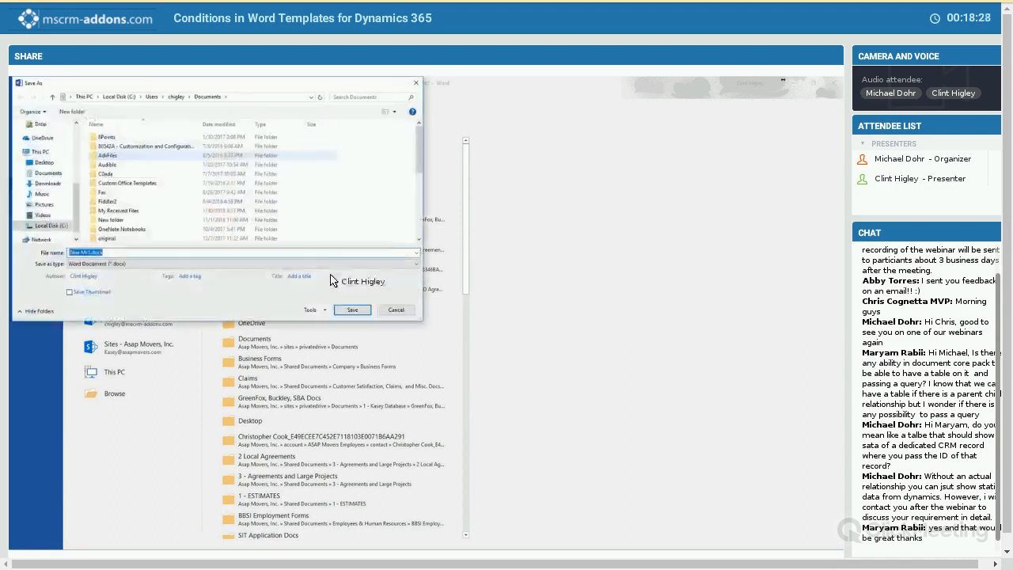
pyautogui.click(342, 253)
pyautogui.press('Return')
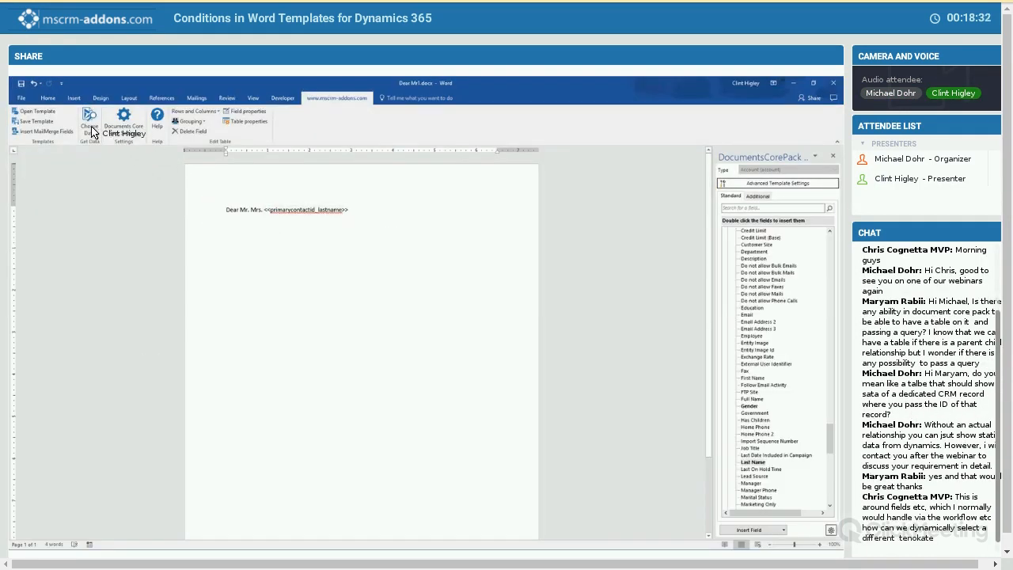
# - Test the template by merging it with the A. Datum account, and close the resulting document without saving
pyautogui.click(90, 123)
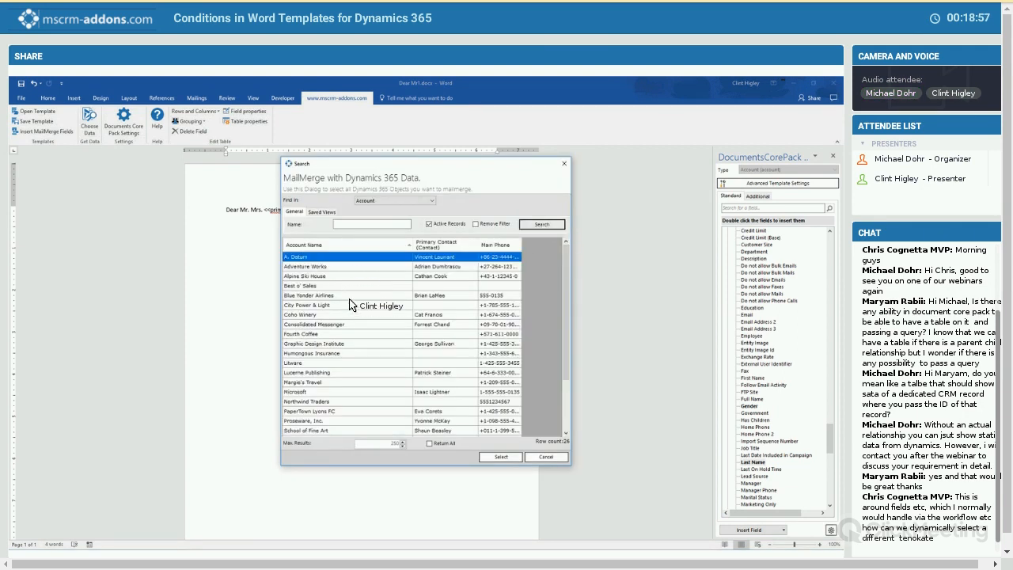
pyautogui.doubleClick(354, 321)
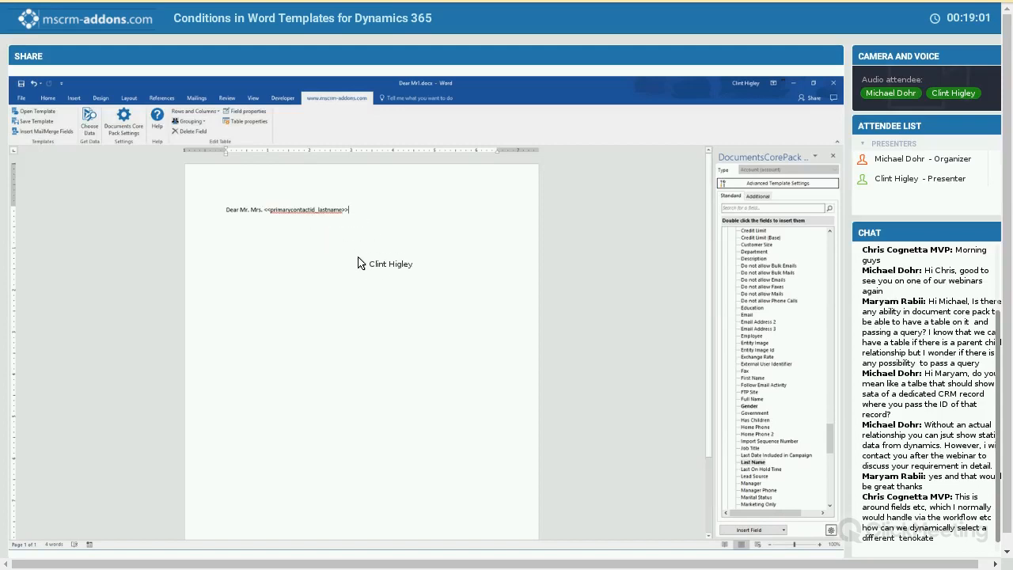
pyautogui.click(311, 210)
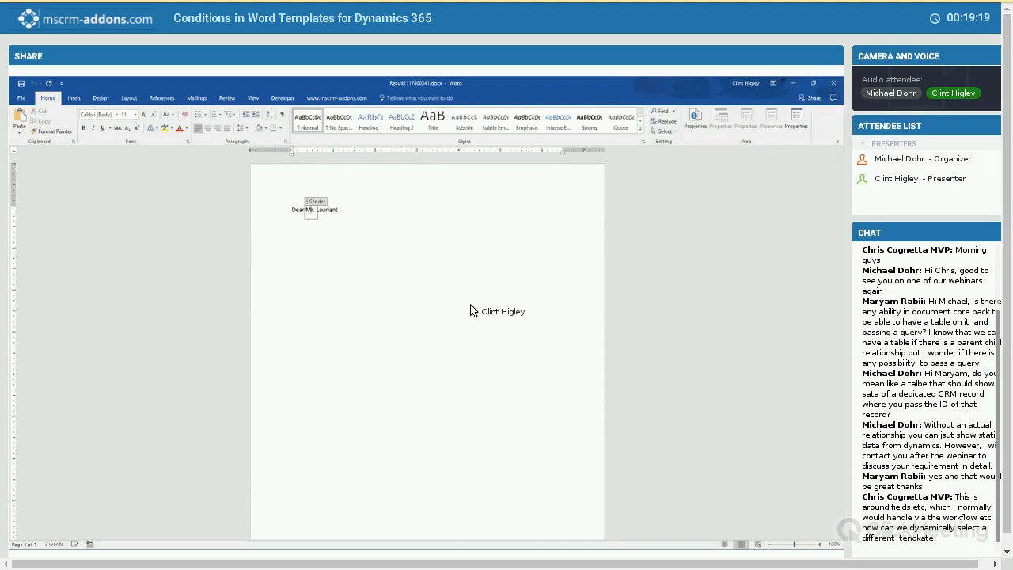
pyautogui.click(833, 83)
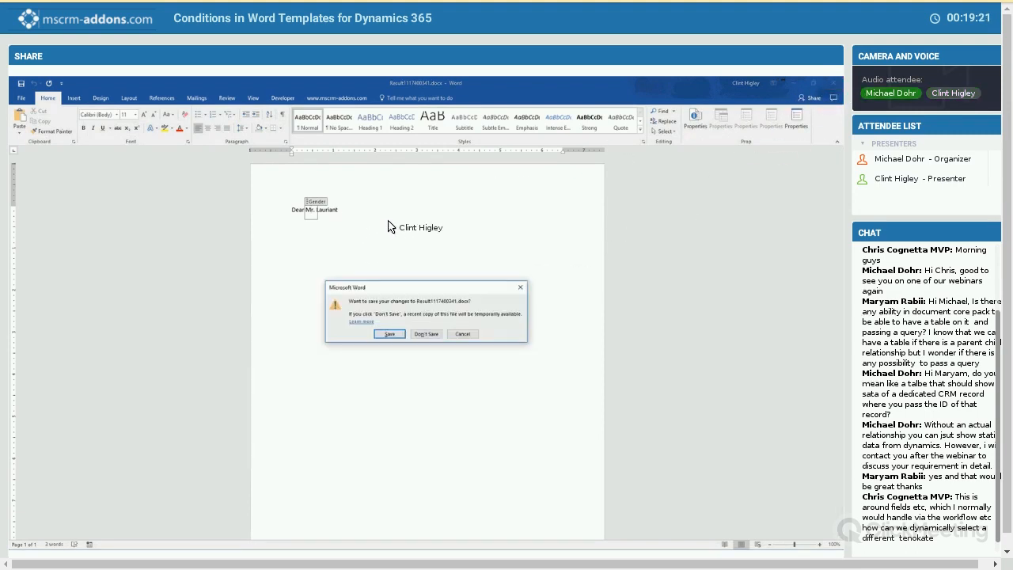
pyautogui.click(426, 333)
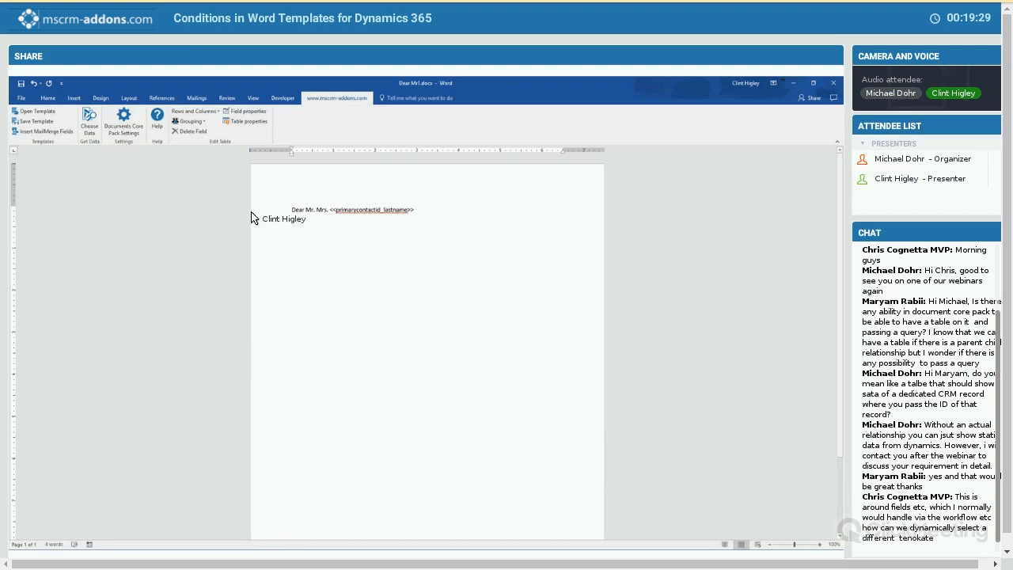
# - Insert a computed condition field below the greeting that reuses the existing "Gender" condition
pyautogui.click(43, 132)
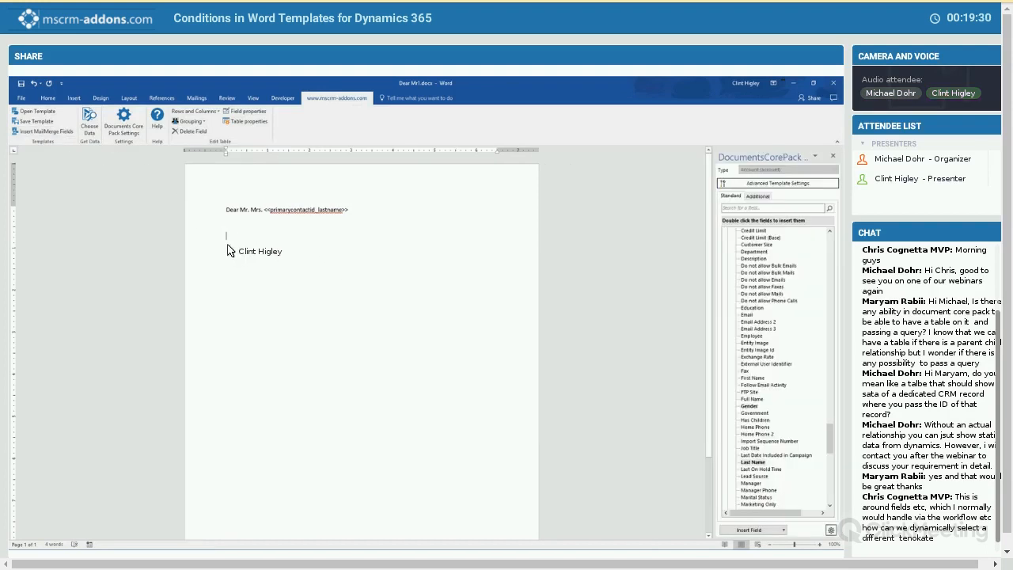
pyautogui.click(776, 530)
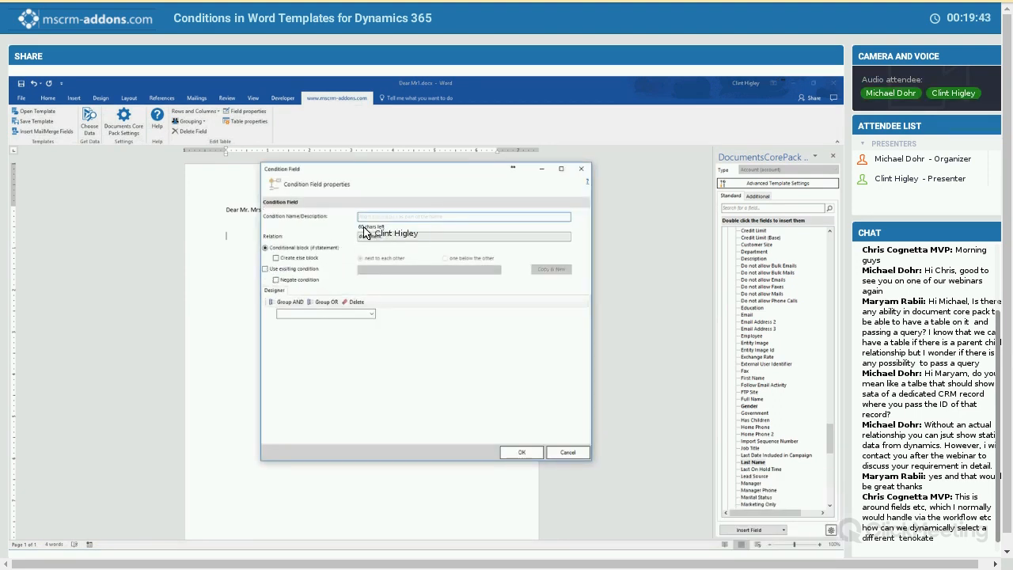
pyautogui.click(266, 269)
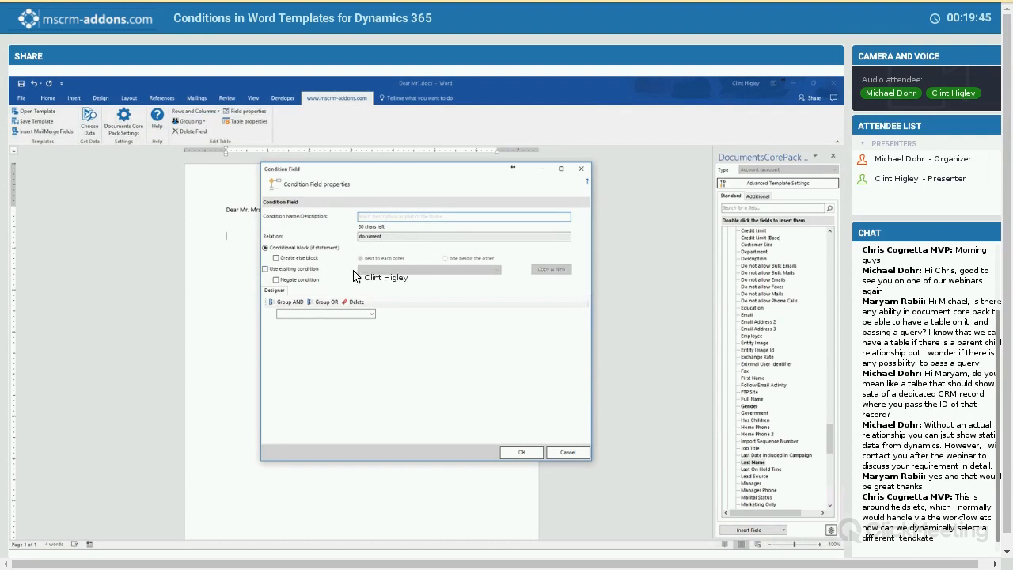
pyautogui.click(496, 270)
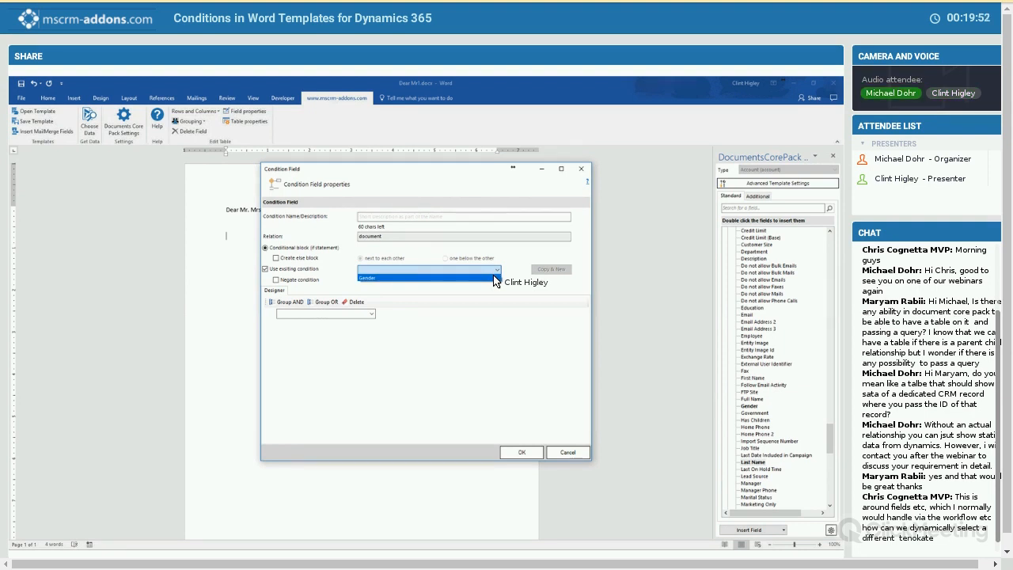
pyautogui.click(494, 280)
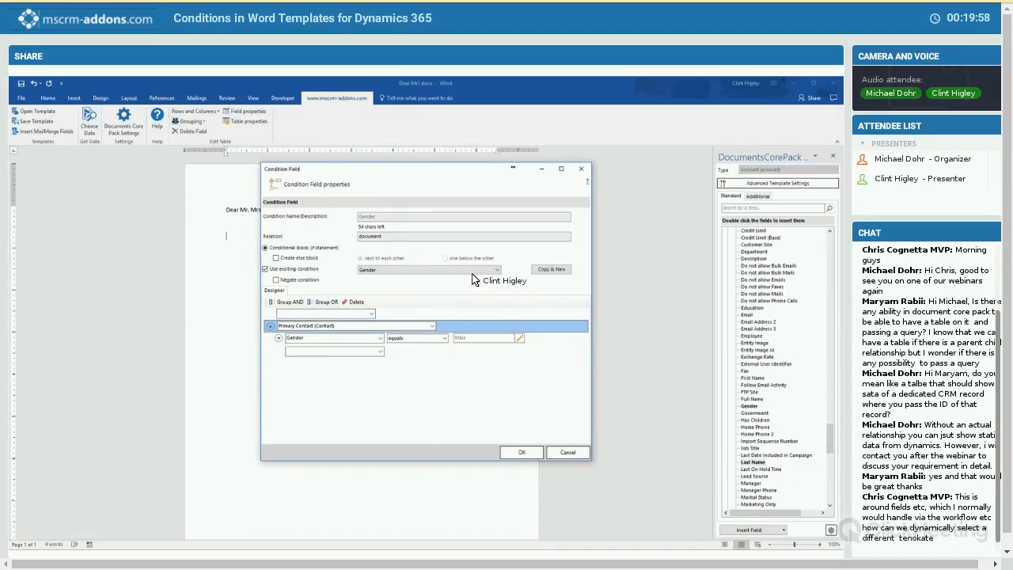
pyautogui.click(515, 455)
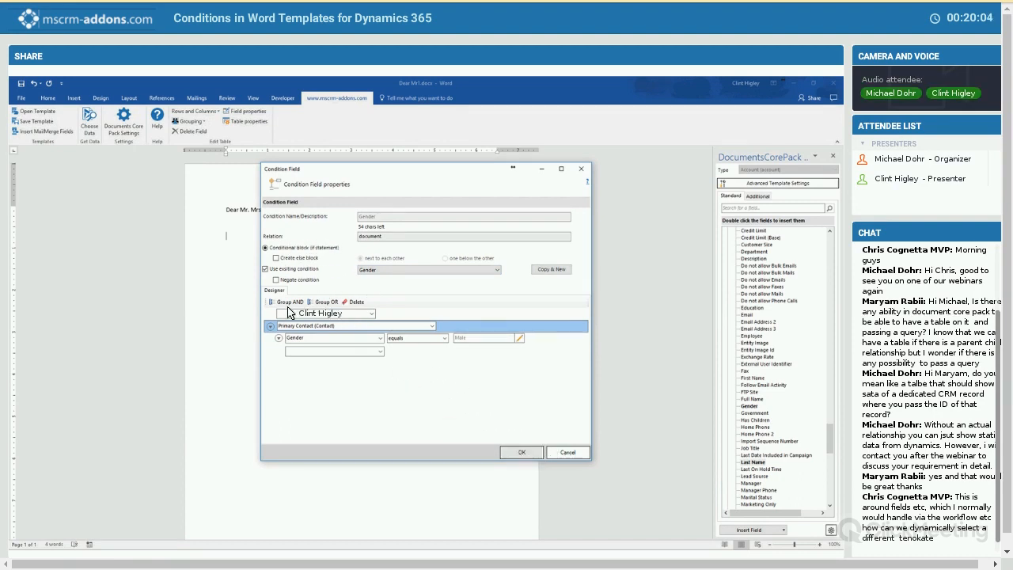
# - Replace the met-condition placeholder below the greeting with "MR." and add a new line inside the block
pyautogui.click(251, 239)
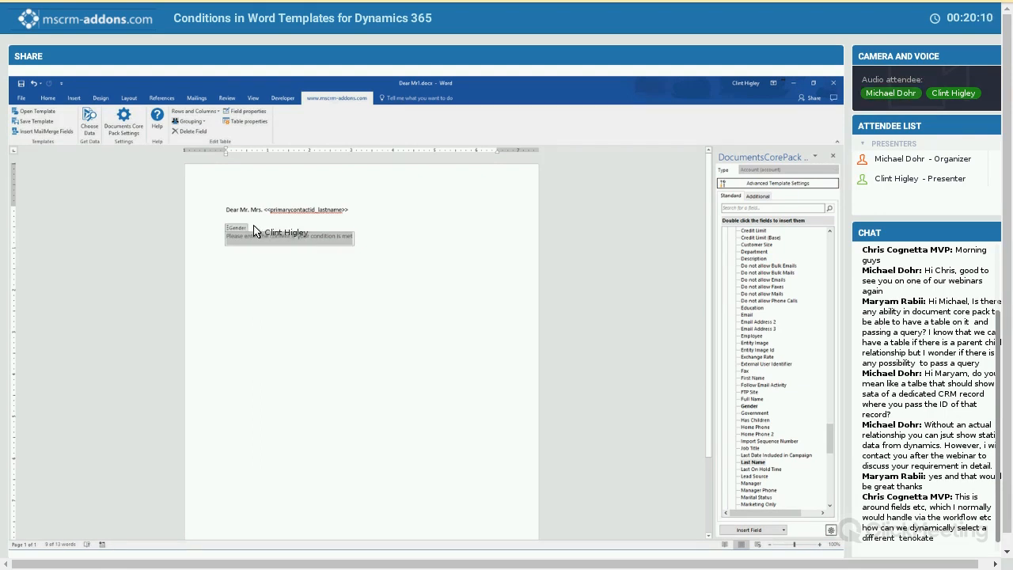
pyautogui.write('MR.')
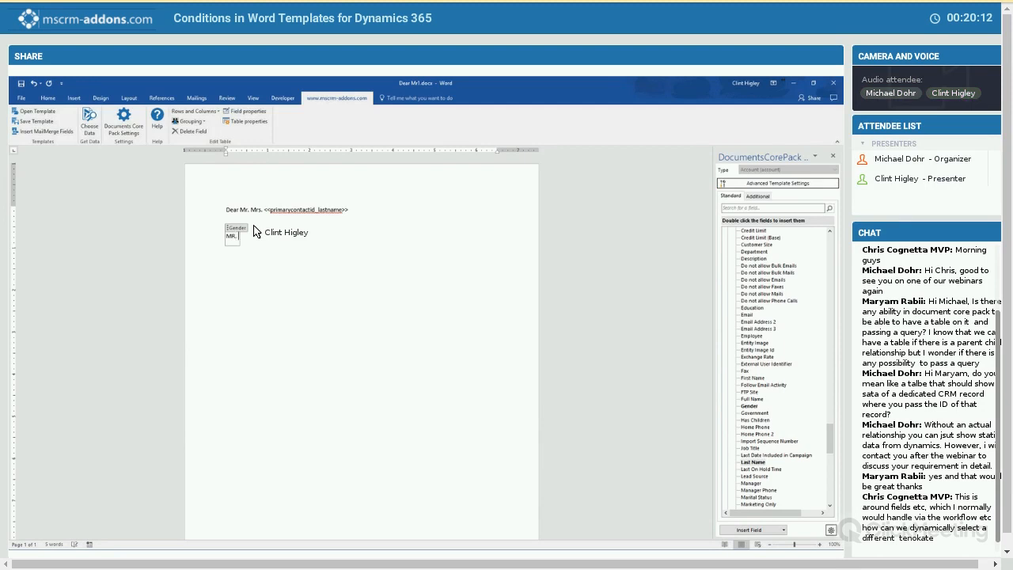
pyautogui.press('Return')
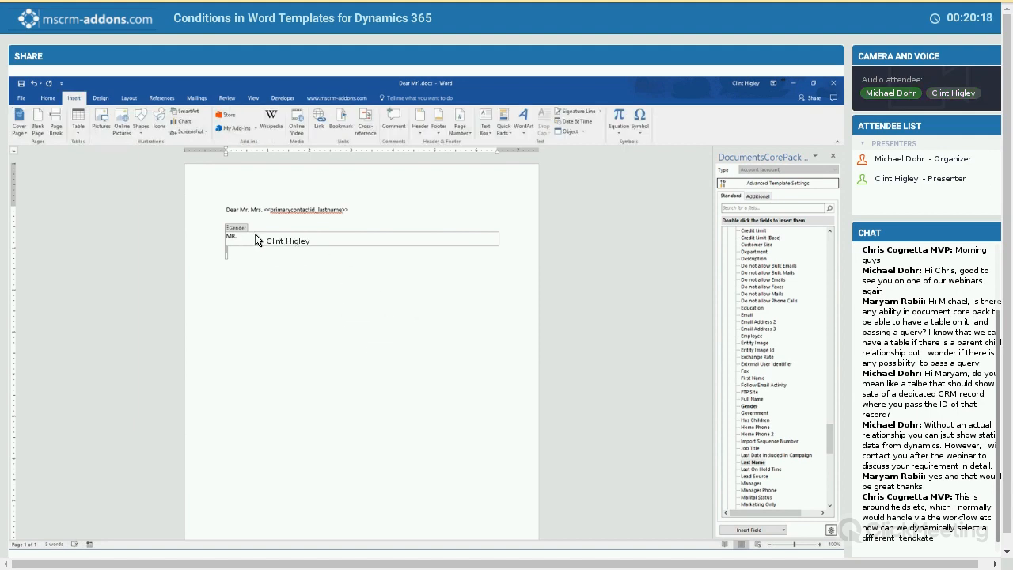
# - Insert the first online picture found for "male" under "MR." and shrink it to about 0.77" wide
pyautogui.click(121, 123)
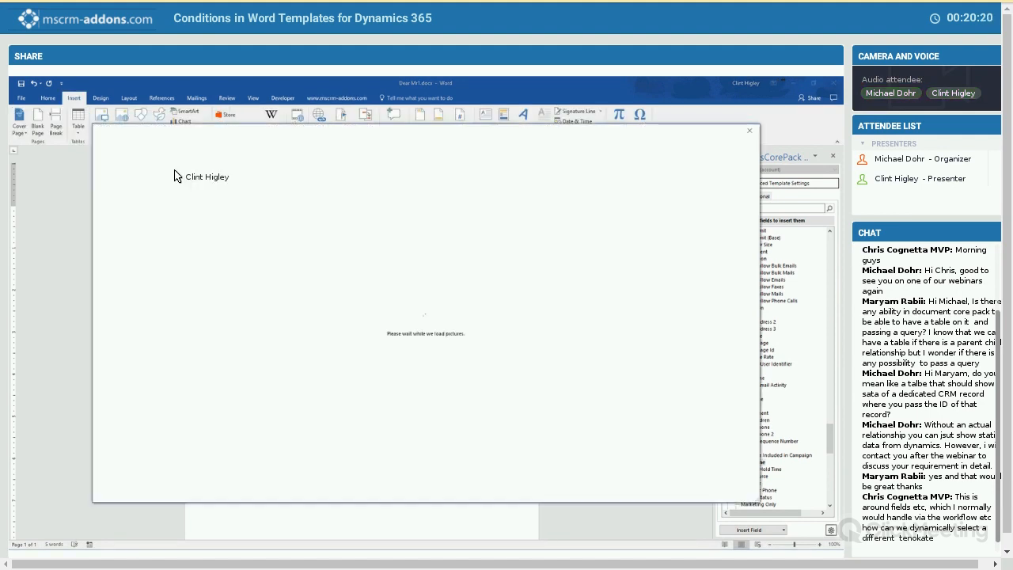
pyautogui.write('male')
pyautogui.press('Return')
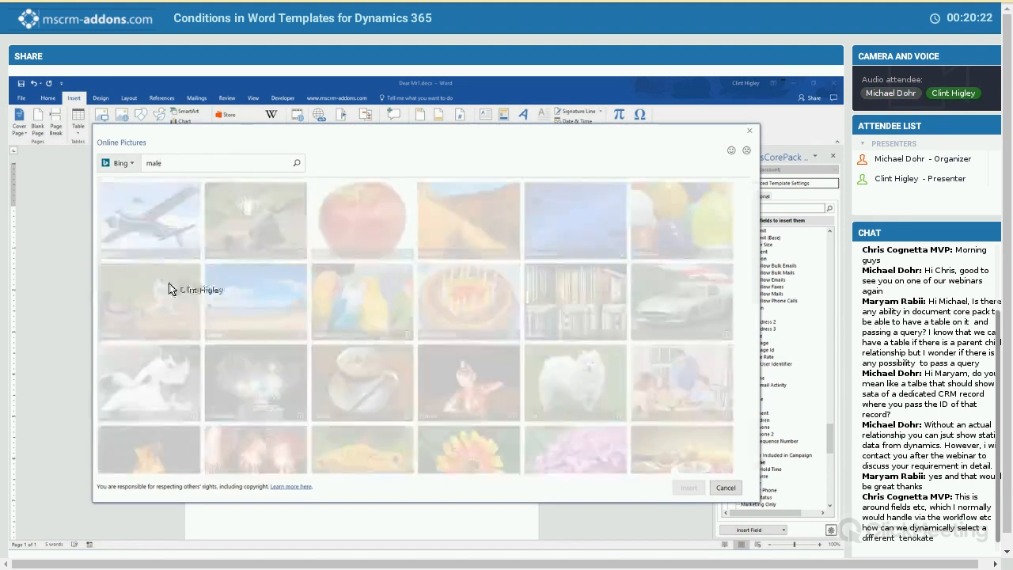
pyautogui.click(120, 238)
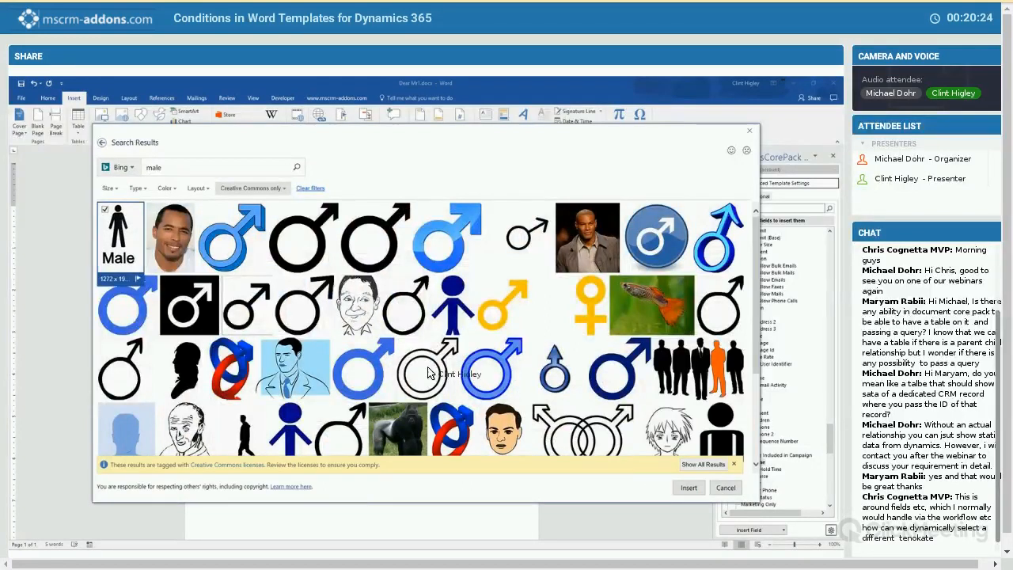
pyautogui.click(689, 488)
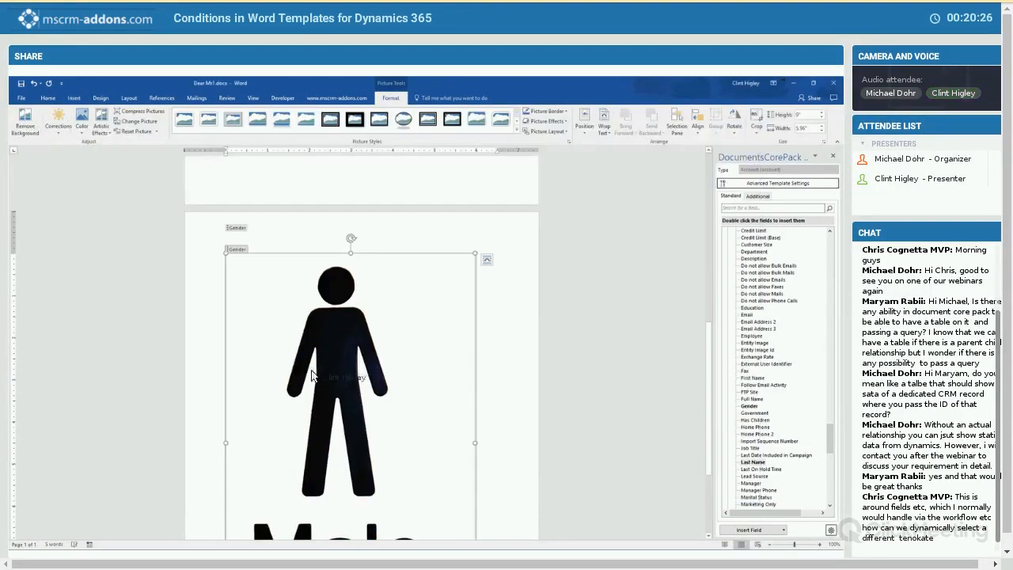
pyautogui.moveTo(476, 253); pyautogui.dragTo(263, 210)
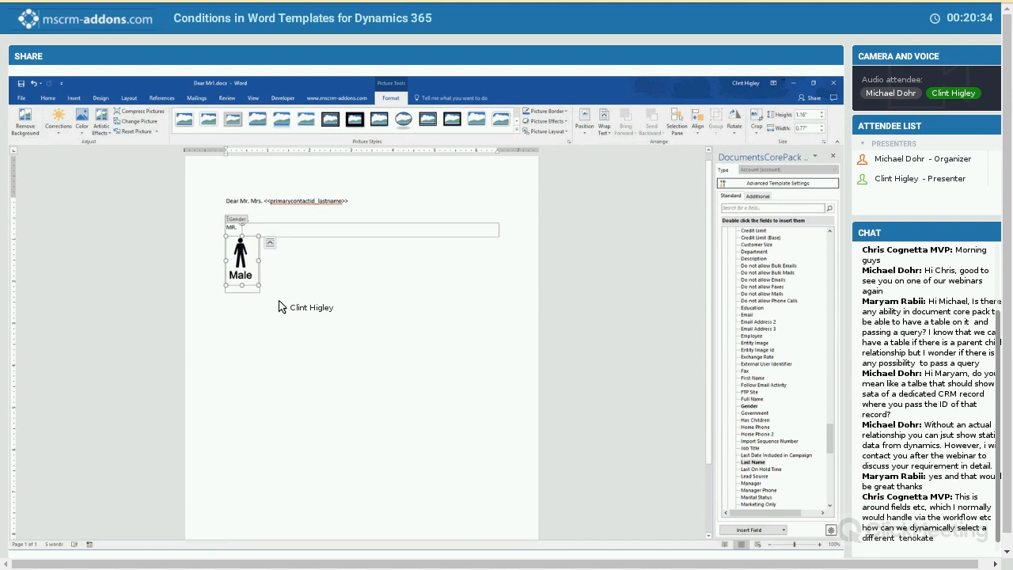
pyautogui.click(279, 307)
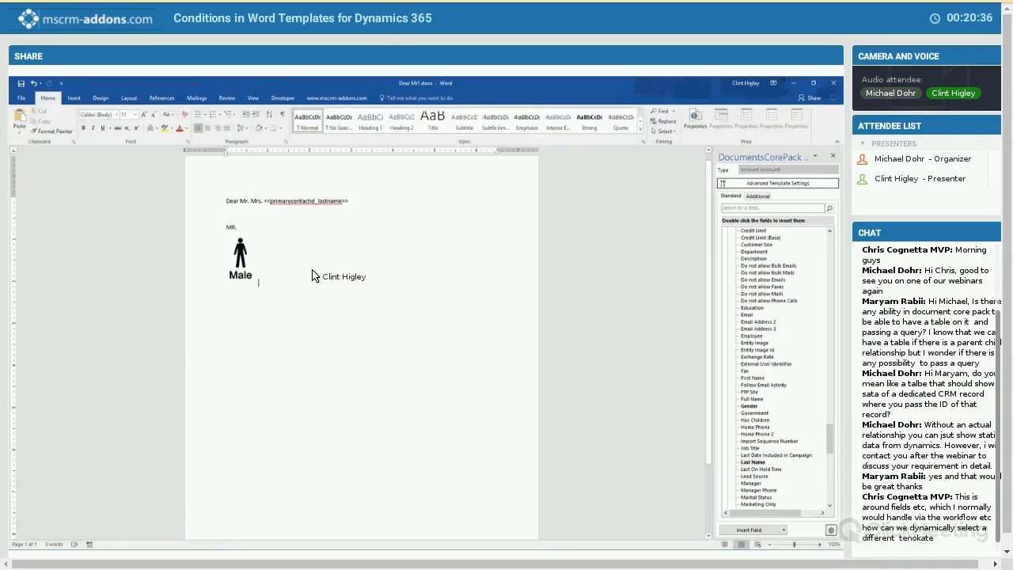
# - Insert another condition field below the male picture, reusing the existing "Gender" condition and negating it
pyautogui.press('Return')
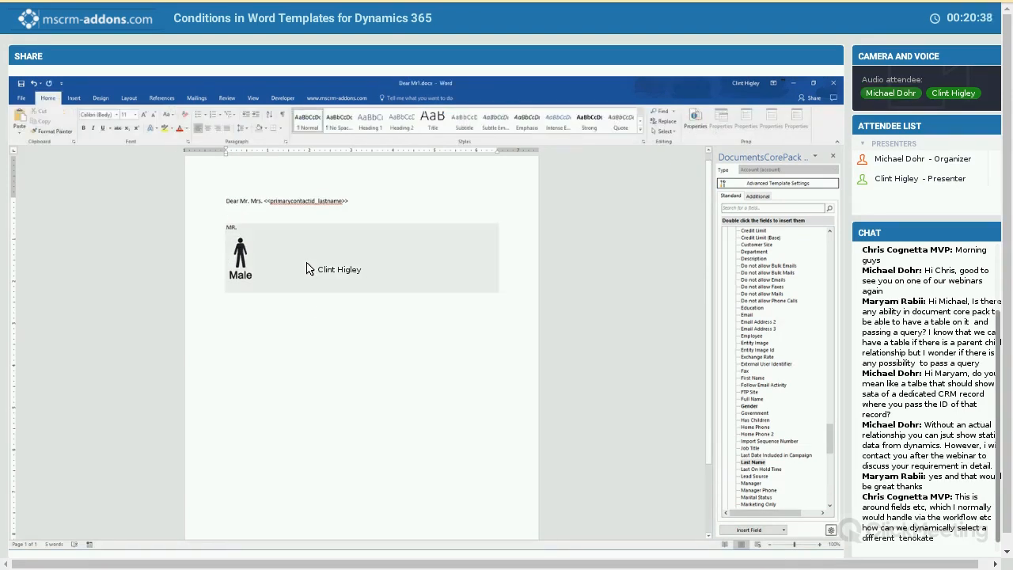
pyautogui.moveTo(307, 267)
pyautogui.mouseDown()
pyautogui.moveTo(294, 125)
pyautogui.moveTo(283, 103)
pyautogui.mouseUp()
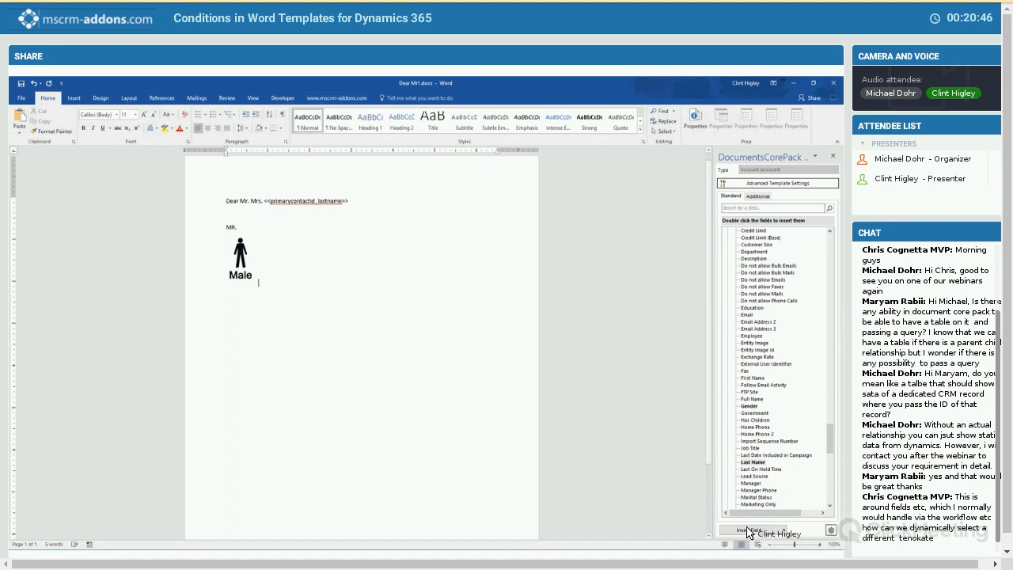
pyautogui.click(776, 530)
pyautogui.moveTo(760, 524)
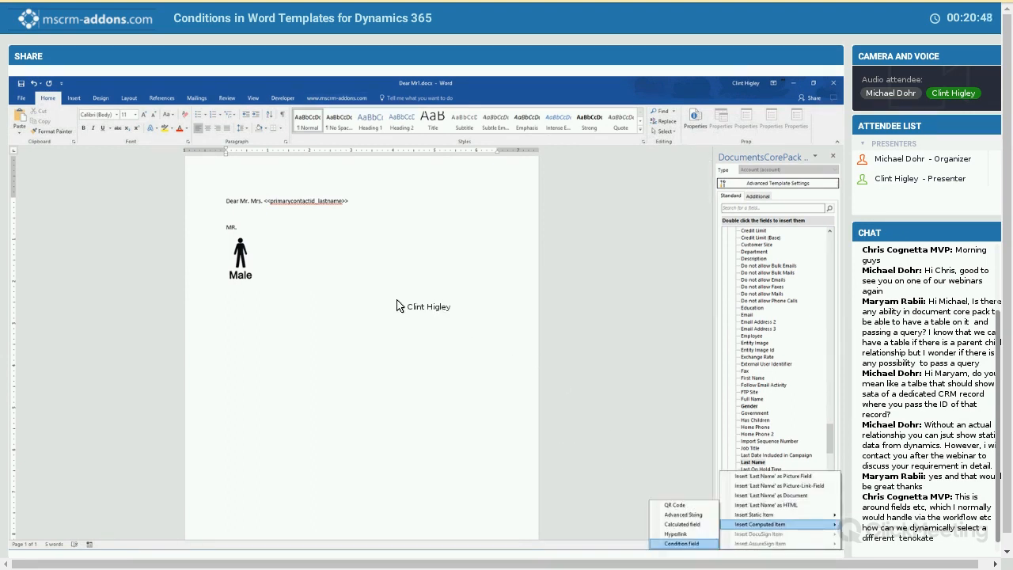
pyautogui.click(682, 544)
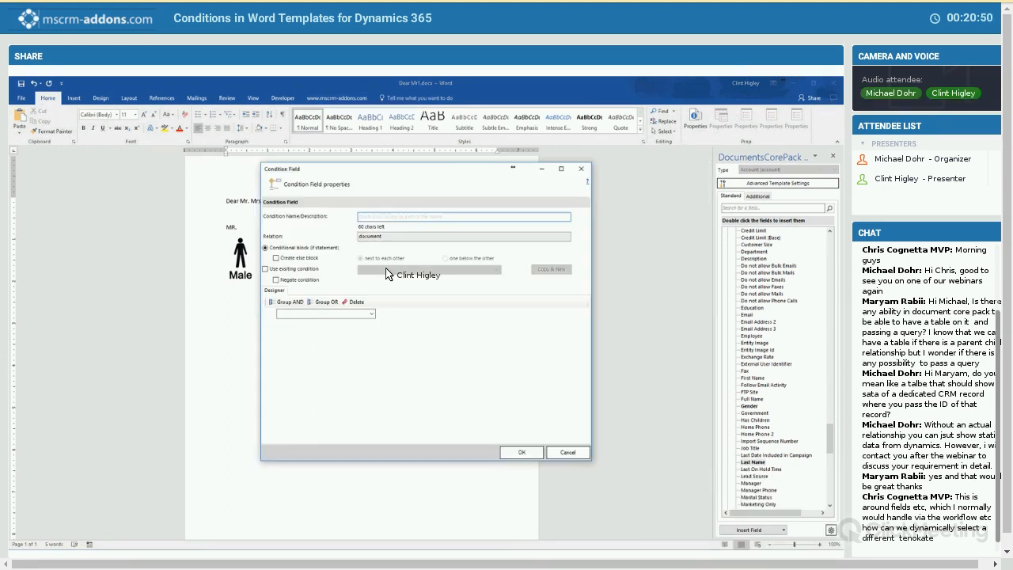
pyautogui.click(266, 269)
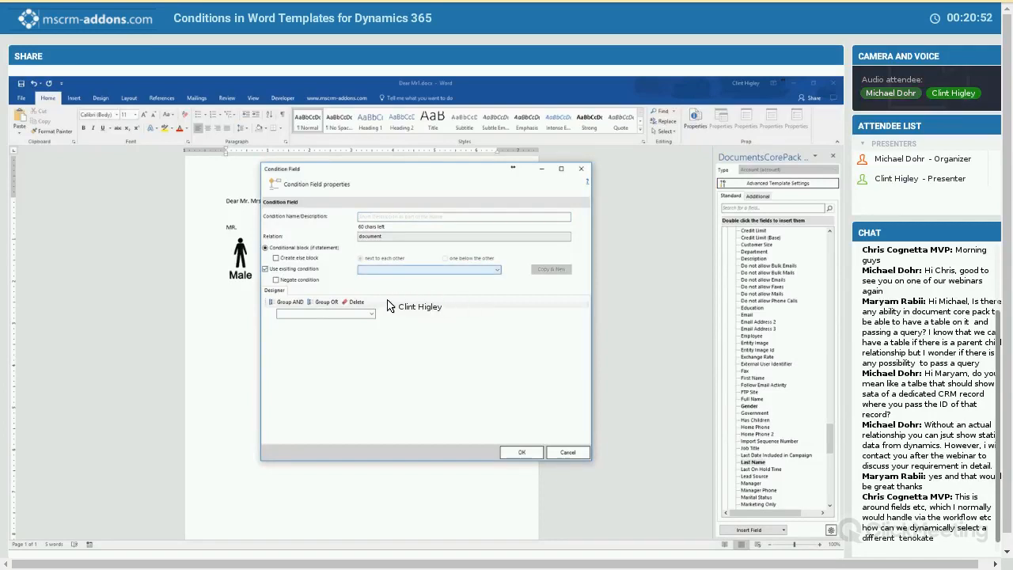
pyautogui.click(423, 270)
pyautogui.click(419, 278)
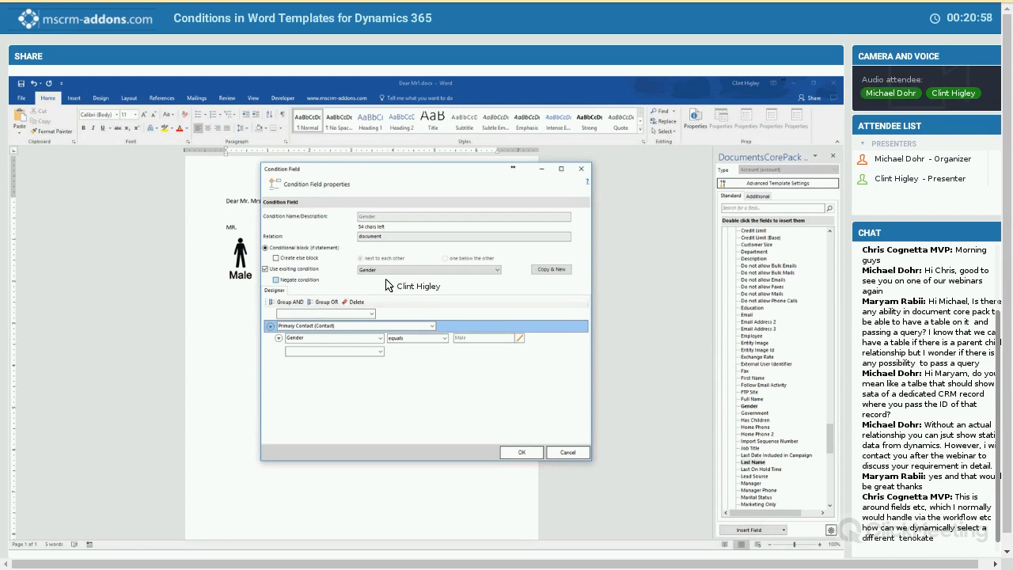
pyautogui.click(524, 454)
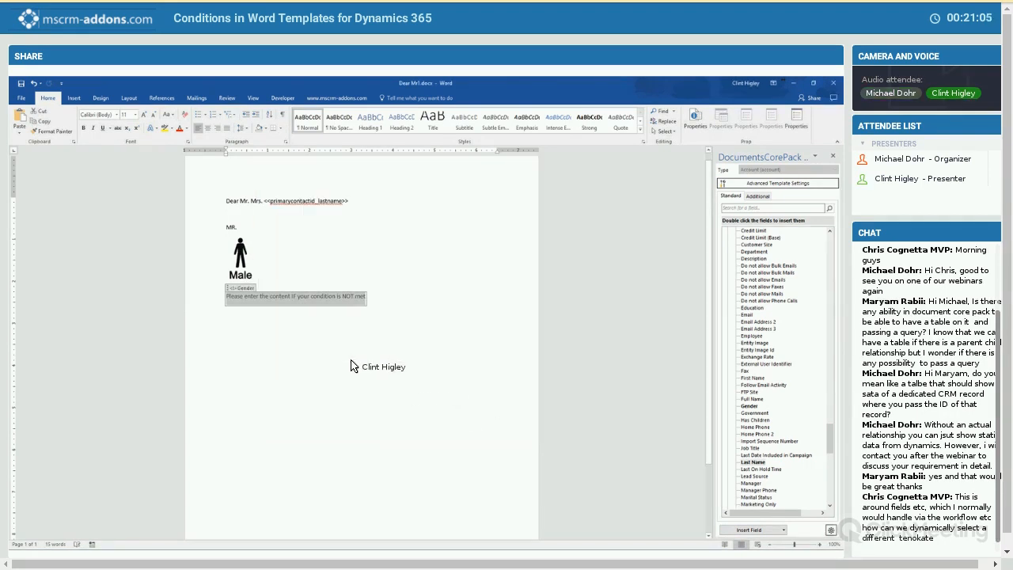
# - Fill the negated Gender block with "Mrs." and, on a new line, the first online picture found for "female"
pyautogui.write('Mrs.')
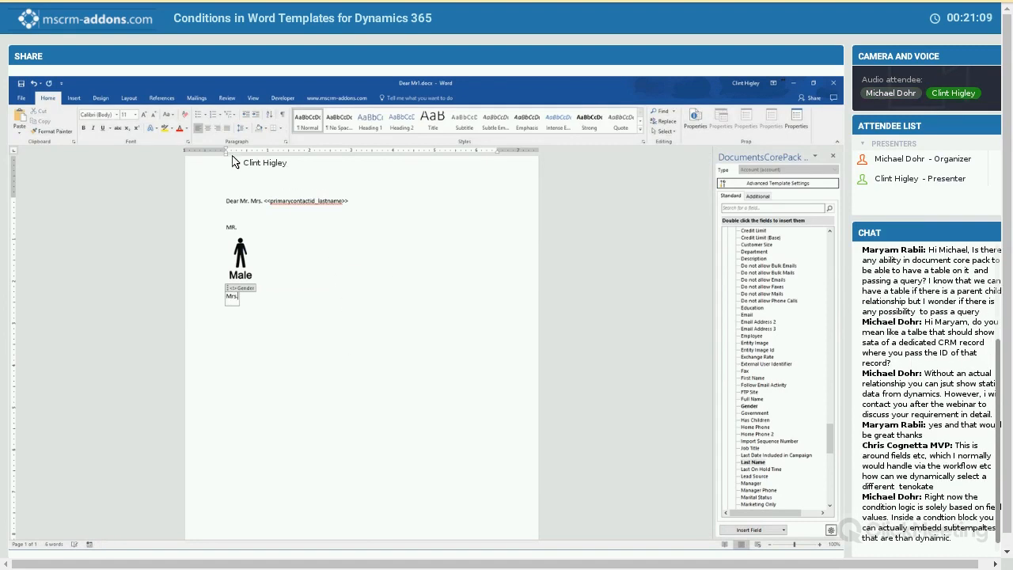
pyautogui.press('Return')
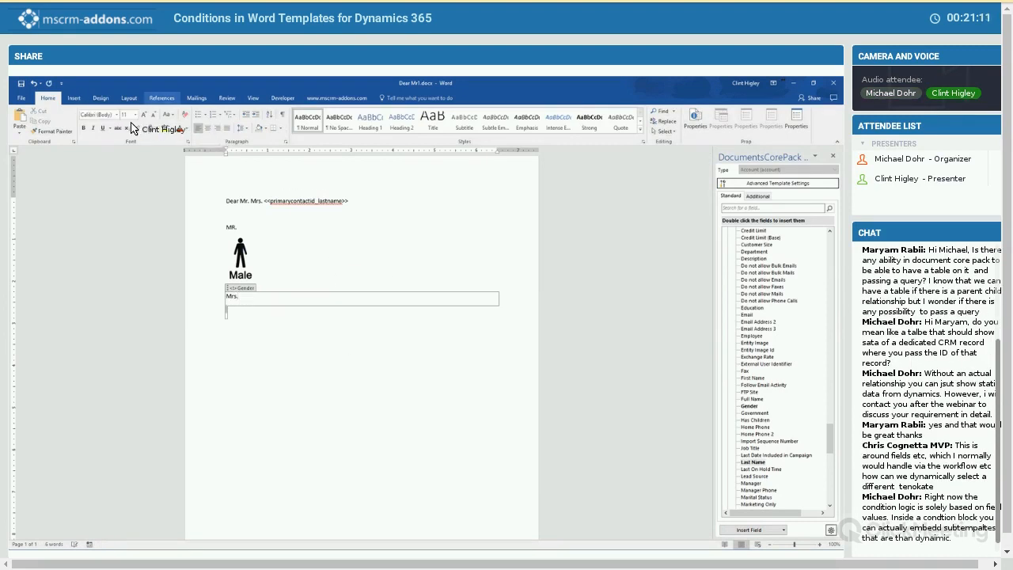
pyautogui.click(74, 98)
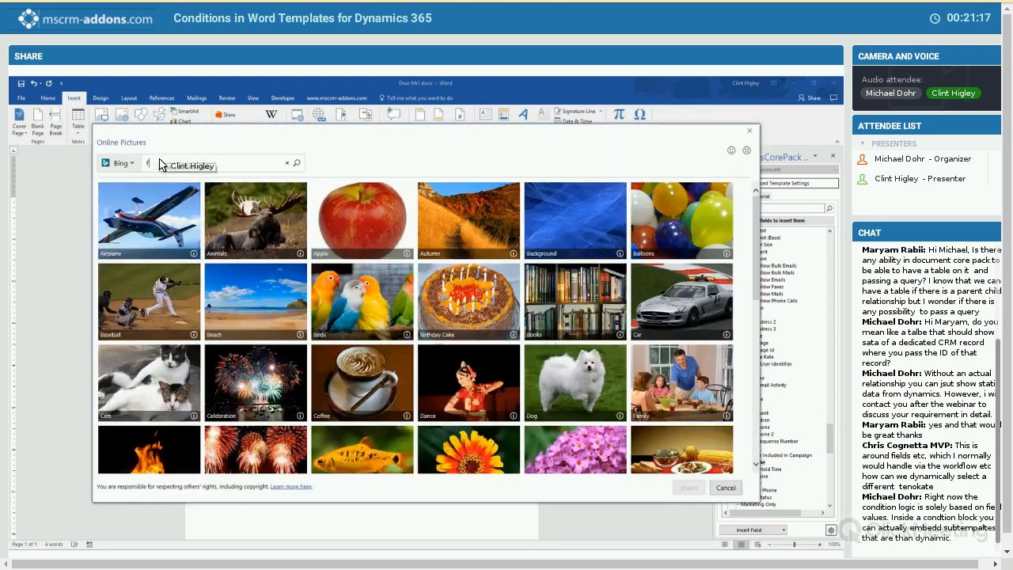
pyautogui.write('female')
pyautogui.press('Return')
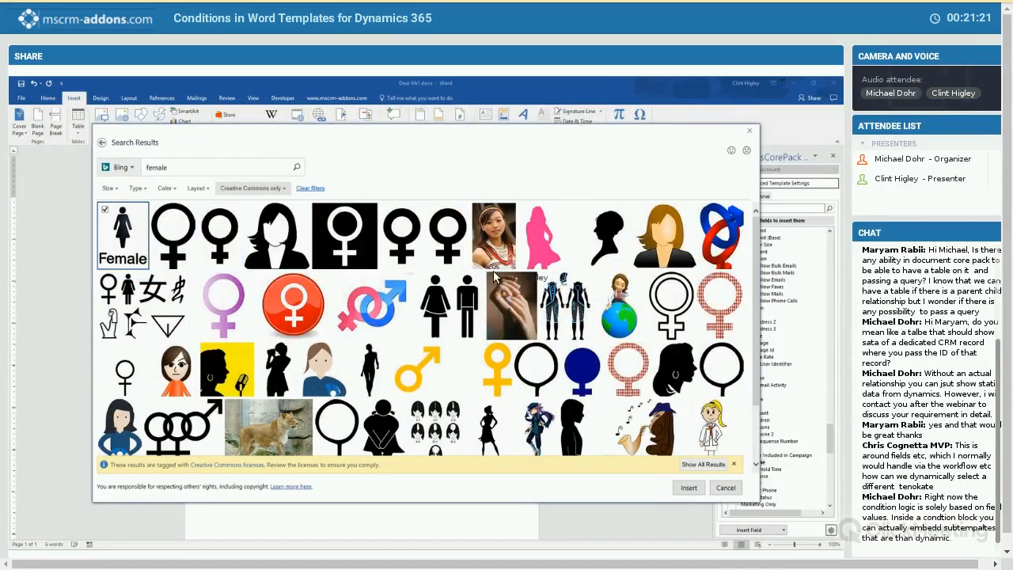
pyautogui.press('Return')
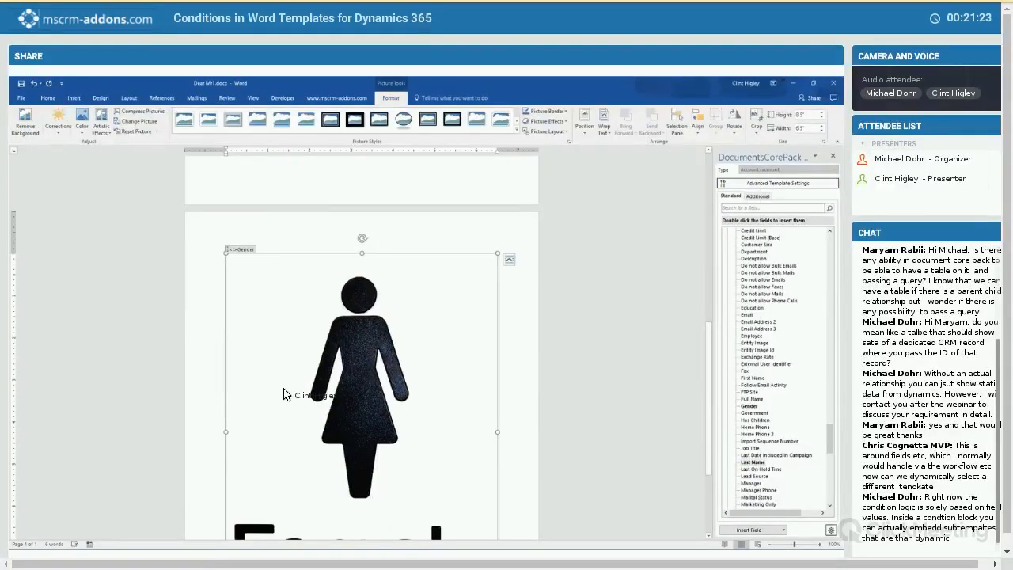
# - Shrink the female picture under "Mrs." to roughly the same size as the male picture
pyautogui.moveTo(274, 395); pyautogui.dragTo(355, 469)
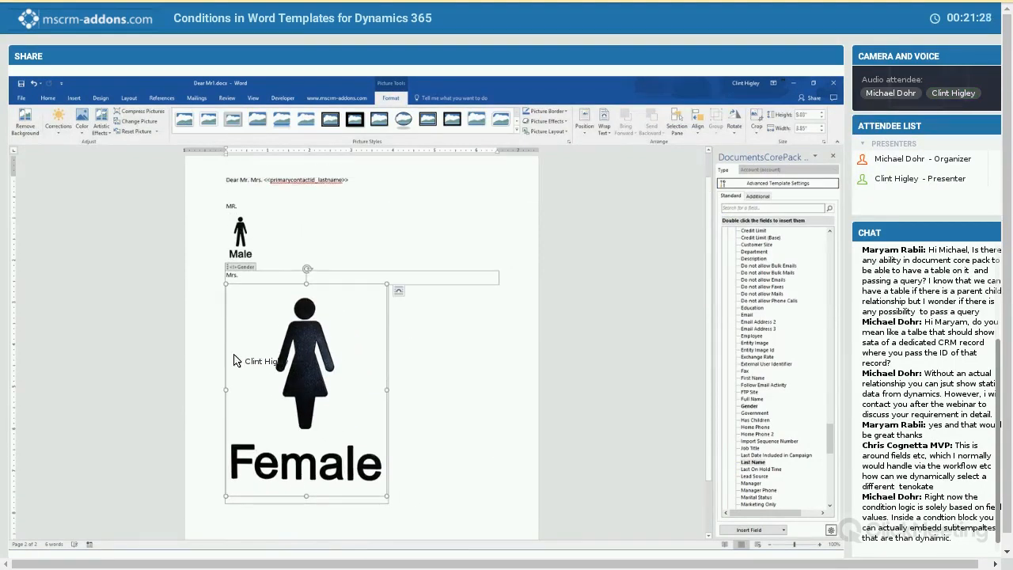
pyautogui.moveTo(214, 331); pyautogui.dragTo(283, 331)
pyautogui.click(315, 348)
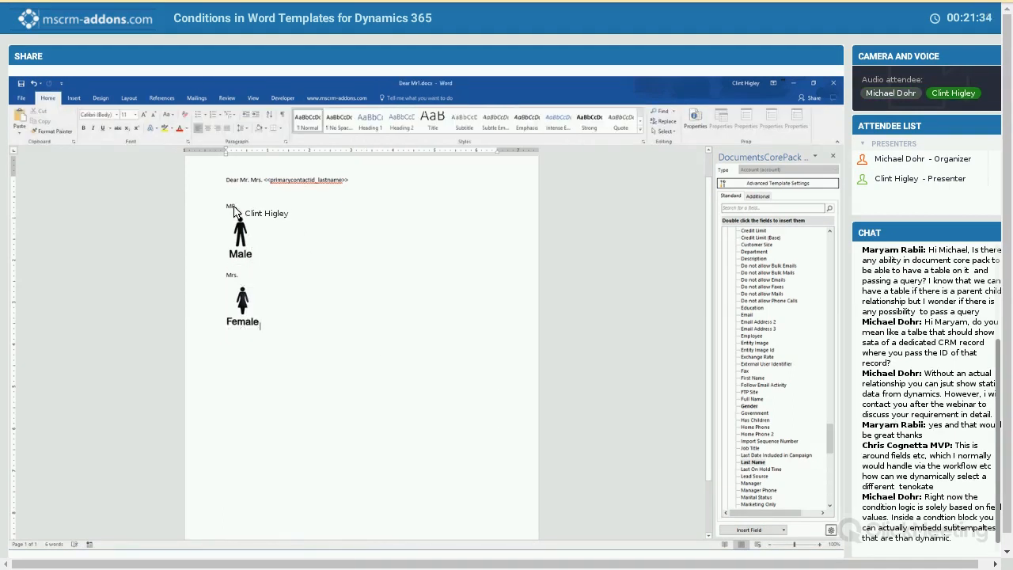
# - Correct the title above the male picture from "MR." to "Mr." inside the Gender condition block
pyautogui.moveTo(233, 207); pyautogui.dragTo(245, 261)
pyautogui.click(247, 267)
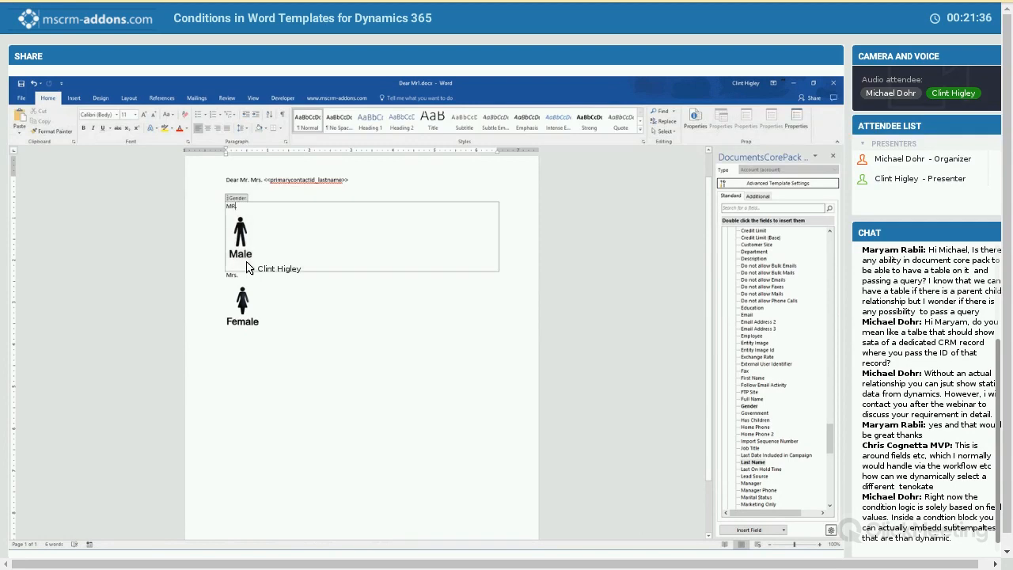
pyautogui.press('BackSpace')
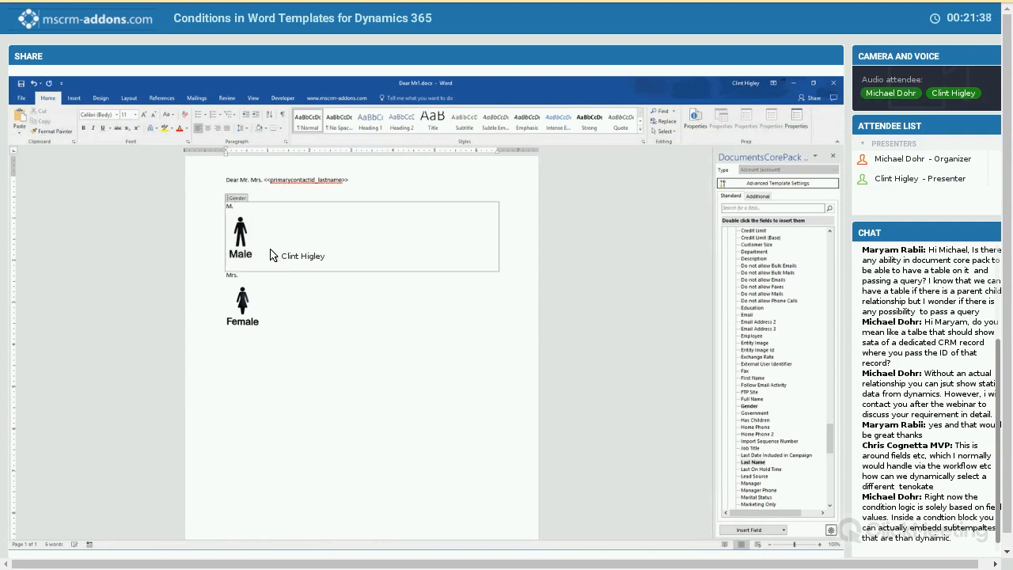
pyautogui.write('r')
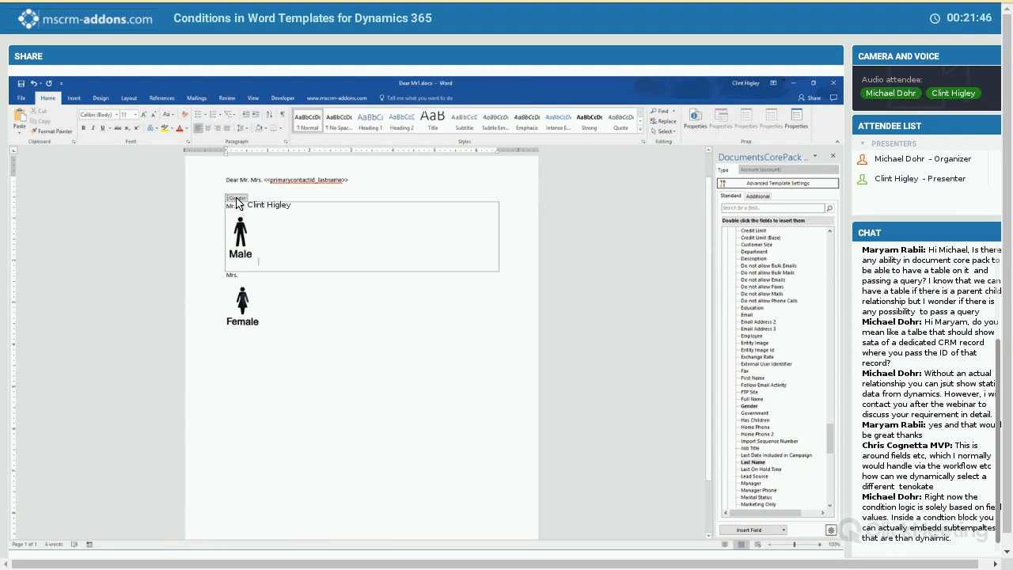
pyautogui.click(271, 228)
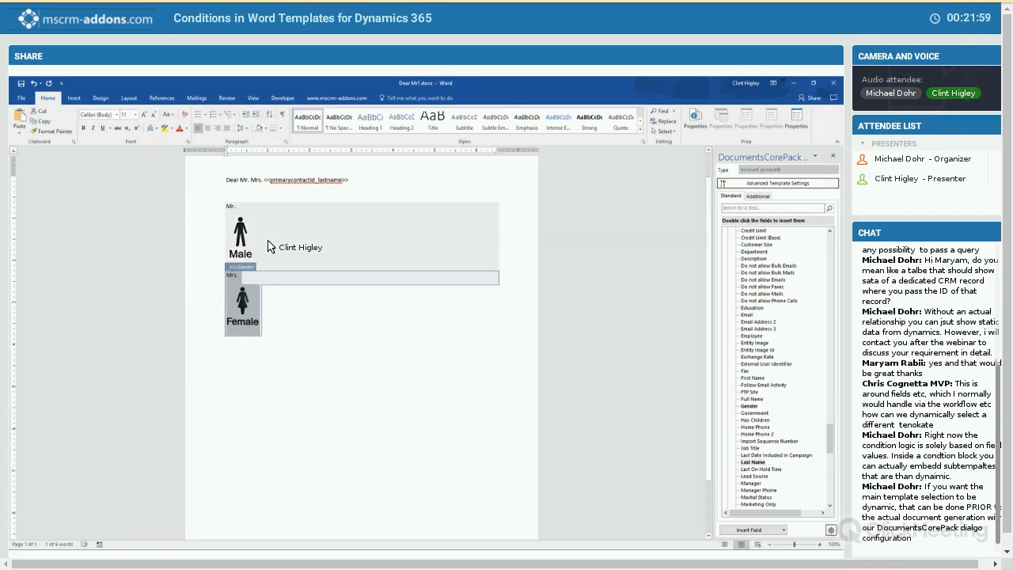
# - Insert a table with one row and four columns on a new line below the male picture, inside the Gender block
pyautogui.click(267, 246)
pyautogui.press('Return')
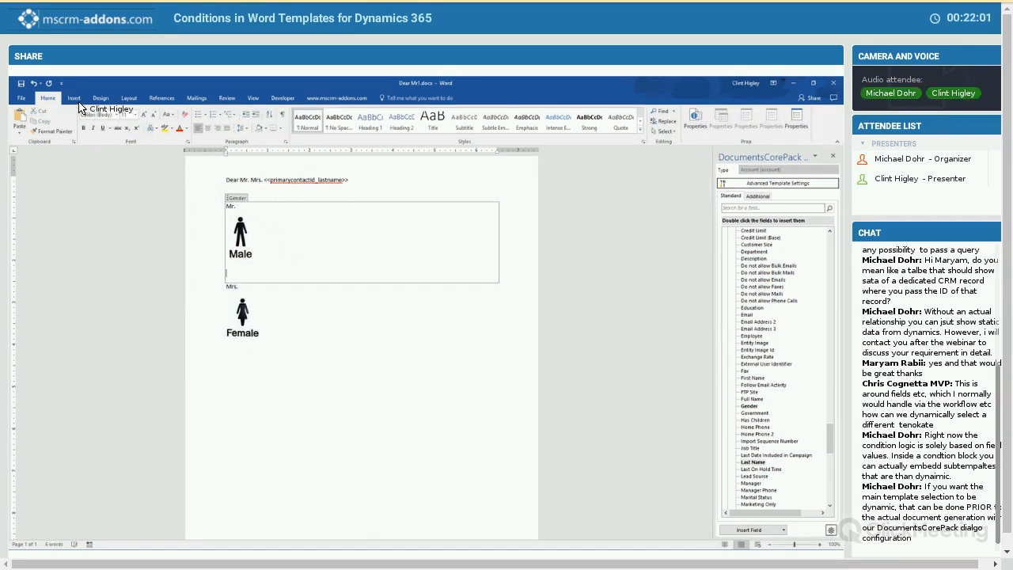
pyautogui.click(74, 97)
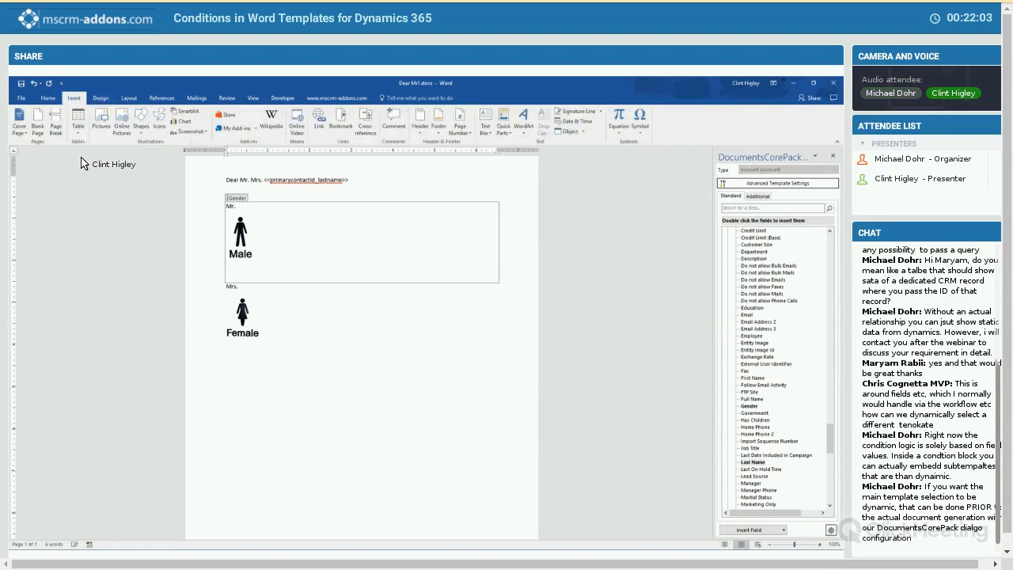
pyautogui.click(78, 120)
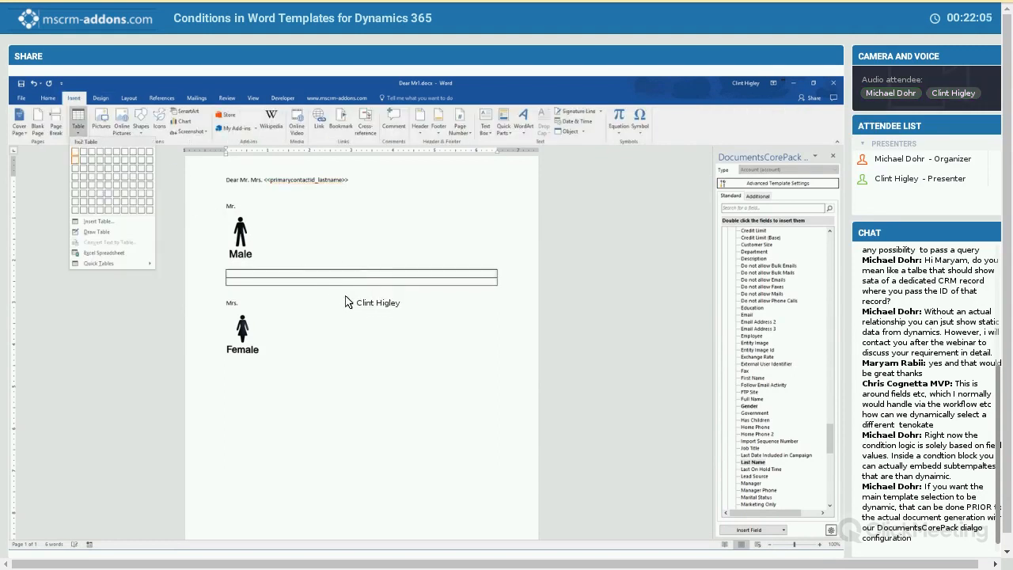
pyautogui.click(100, 151)
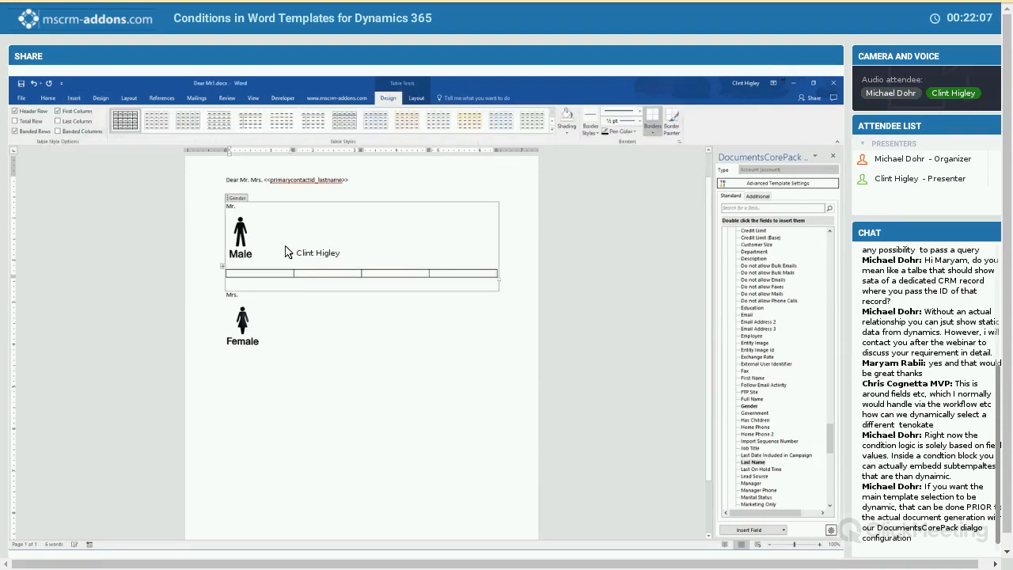
pyautogui.click(393, 320)
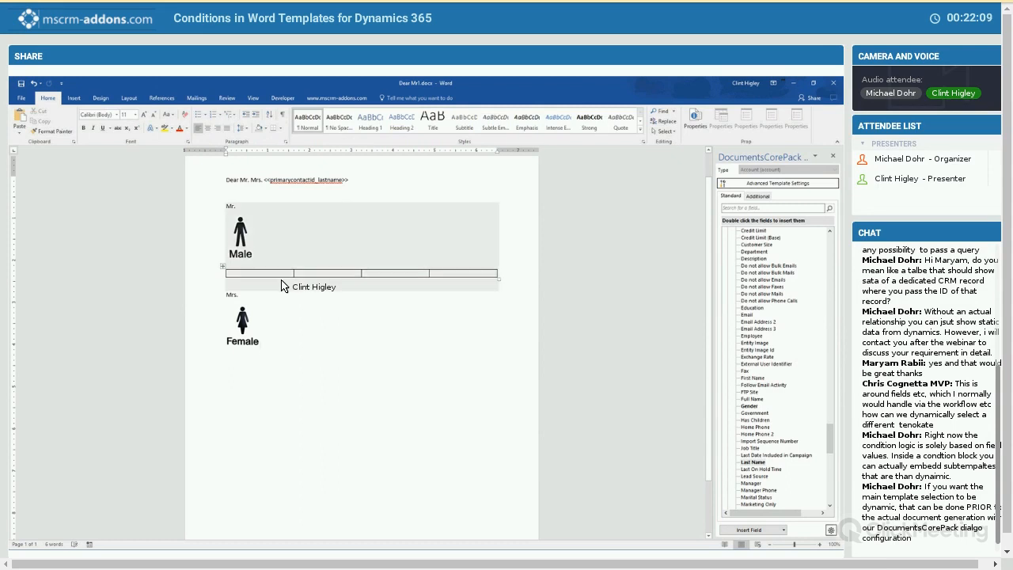
pyautogui.click(282, 286)
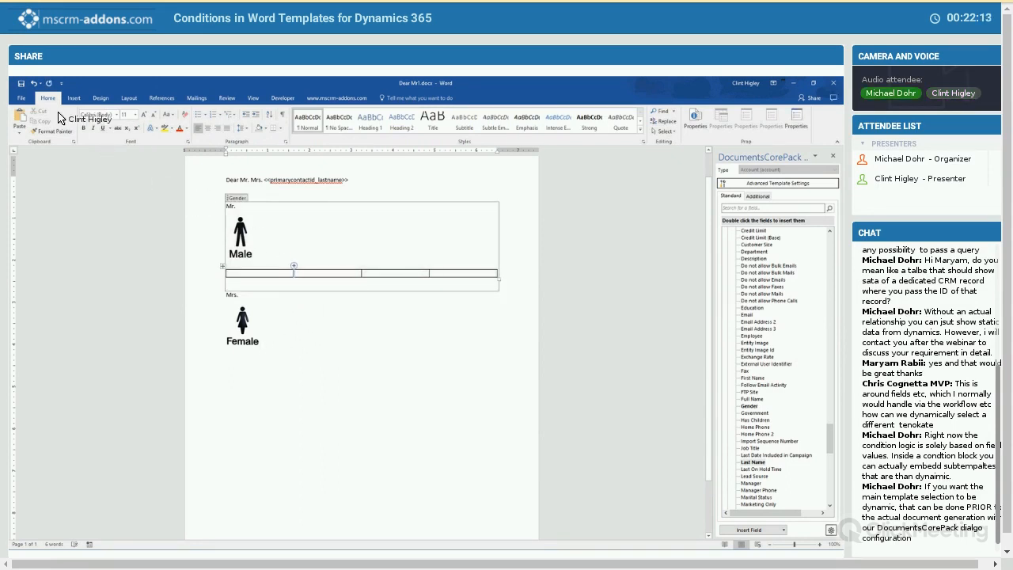
# - Preview the template with the data of the A. Datum account, examine the merged document and close it without saving
pyautogui.click(336, 99)
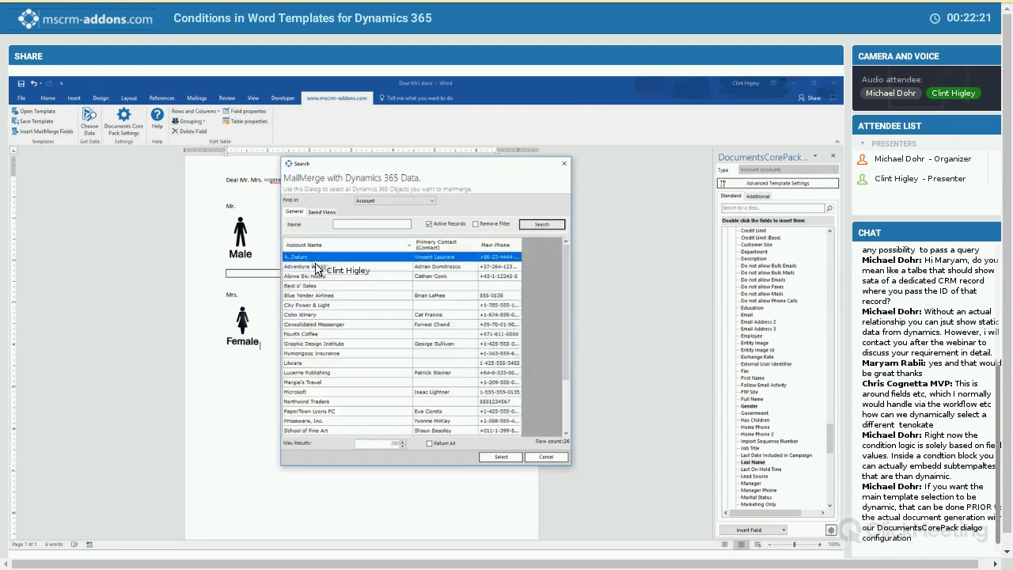
pyautogui.doubleClick(338, 293)
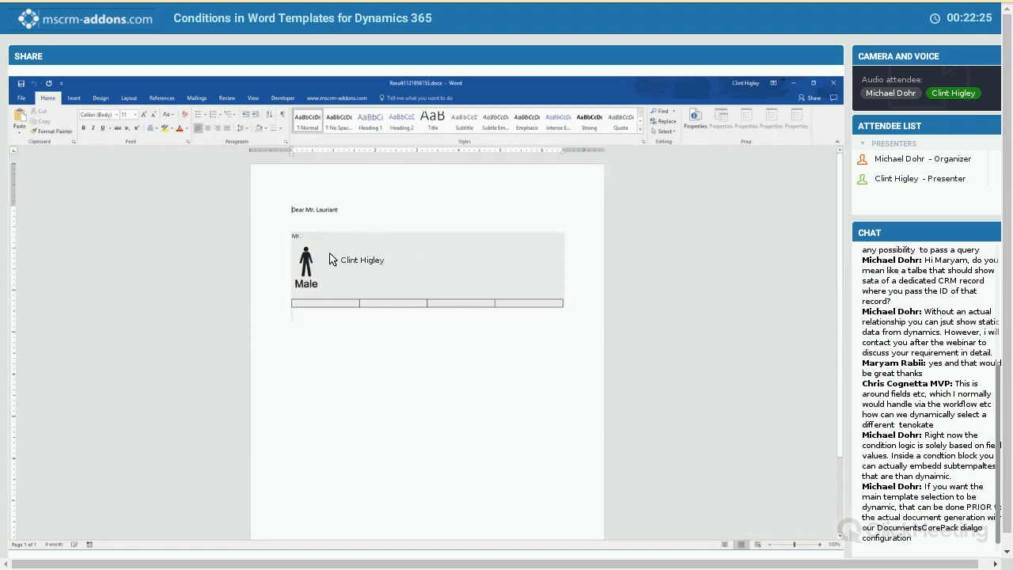
pyautogui.click(317, 326)
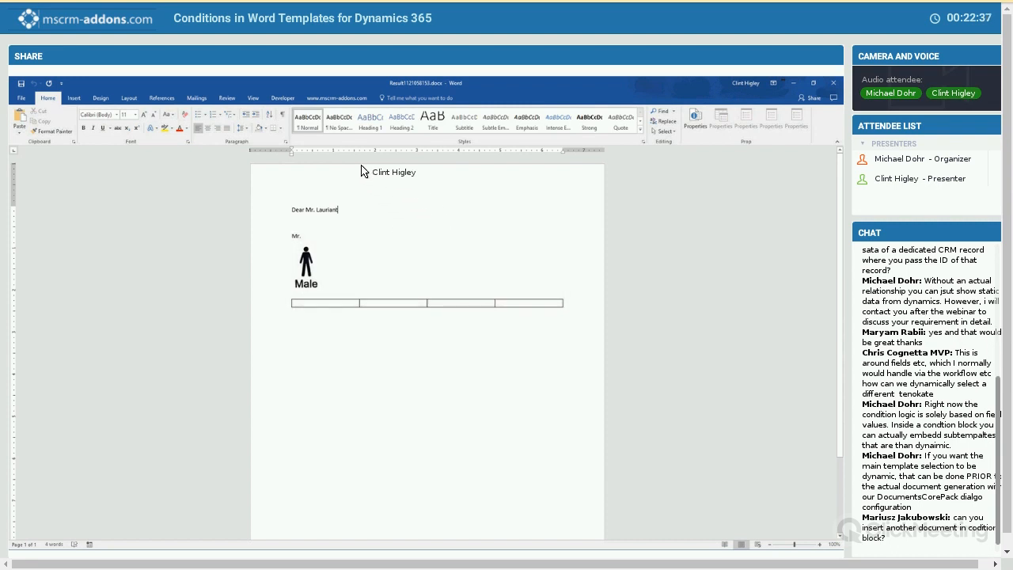
pyautogui.click(833, 83)
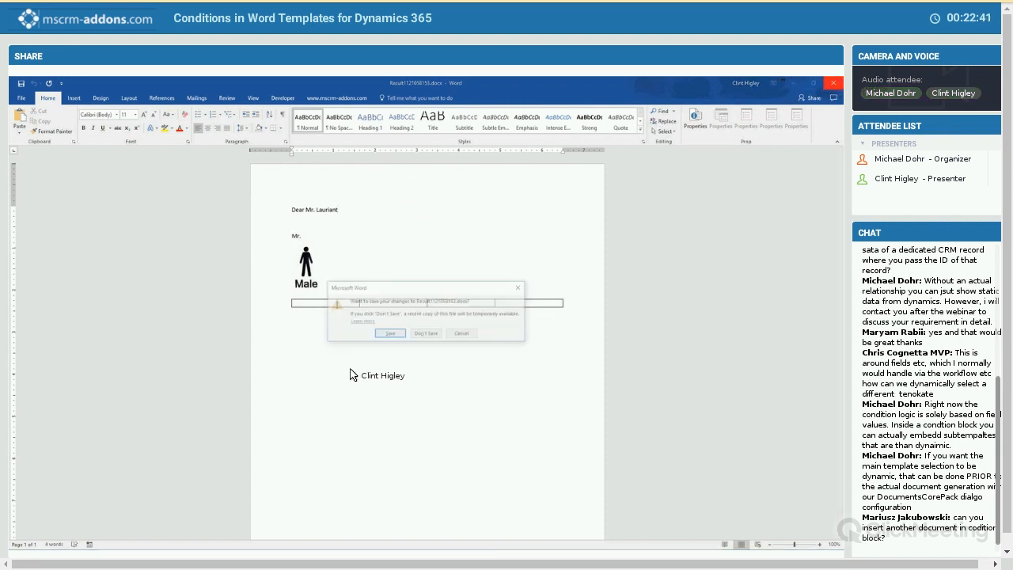
pyautogui.click(426, 334)
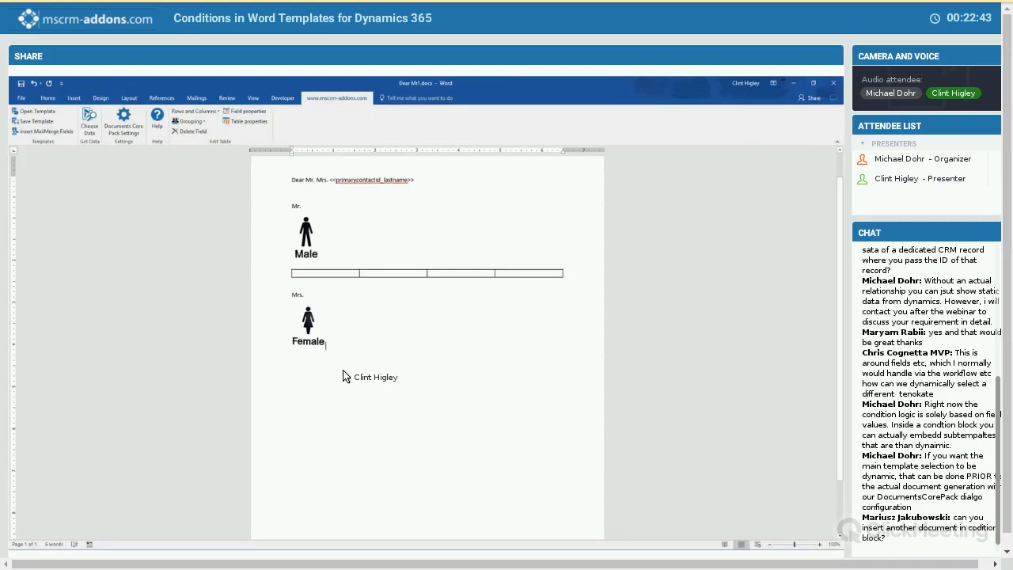
# - Place the insertion point below the female picture and add the Contact relationship as an additional table for the template
pyautogui.click(343, 377)
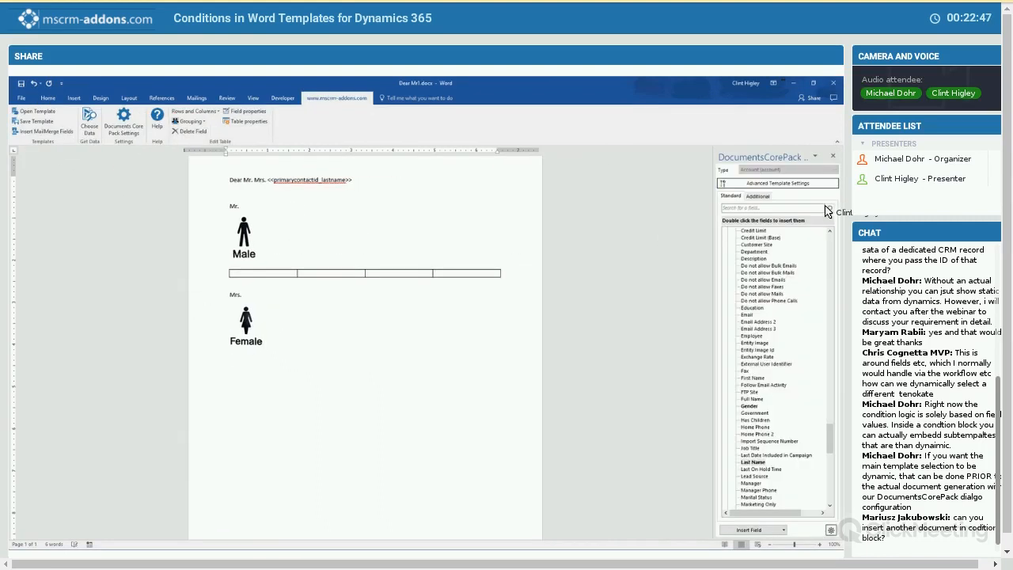
pyautogui.click(758, 196)
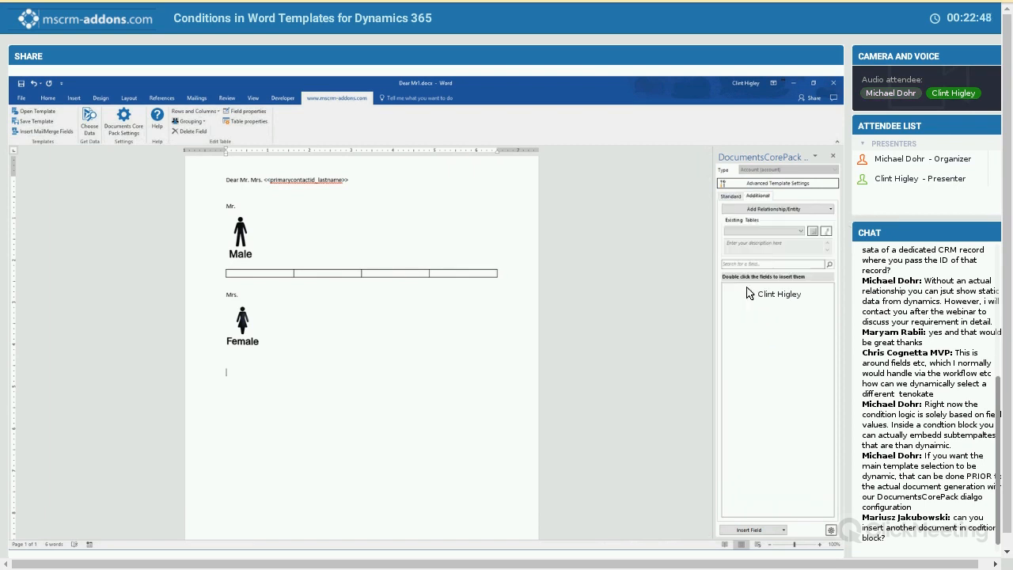
pyautogui.click(773, 209)
pyautogui.click(737, 303)
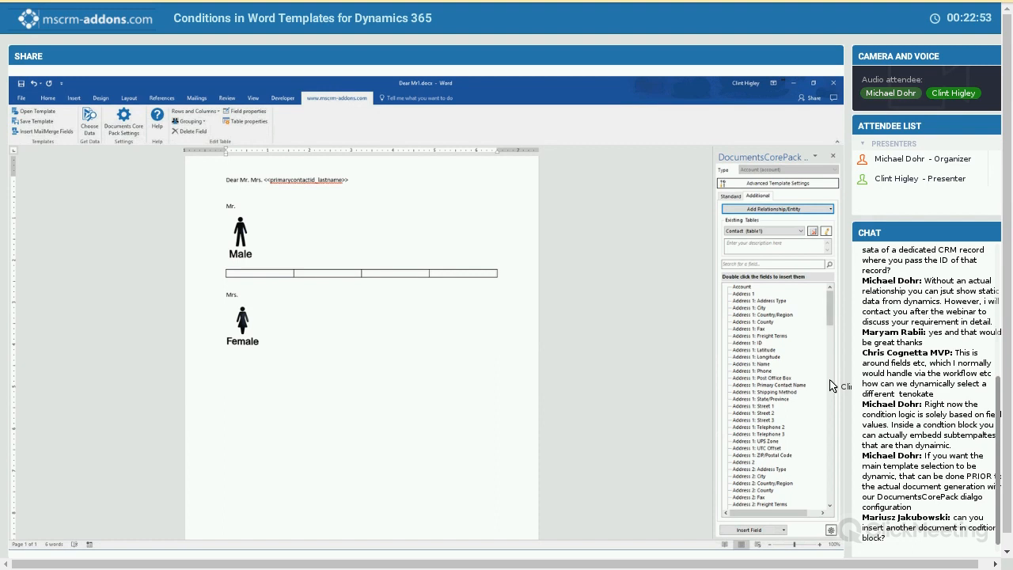
# - Insert the contacts' Full Name field as a three-column table with a split header, and title the columns "Name", "Gender" and "Phone"
pyautogui.scroll(-10, 829, 416)
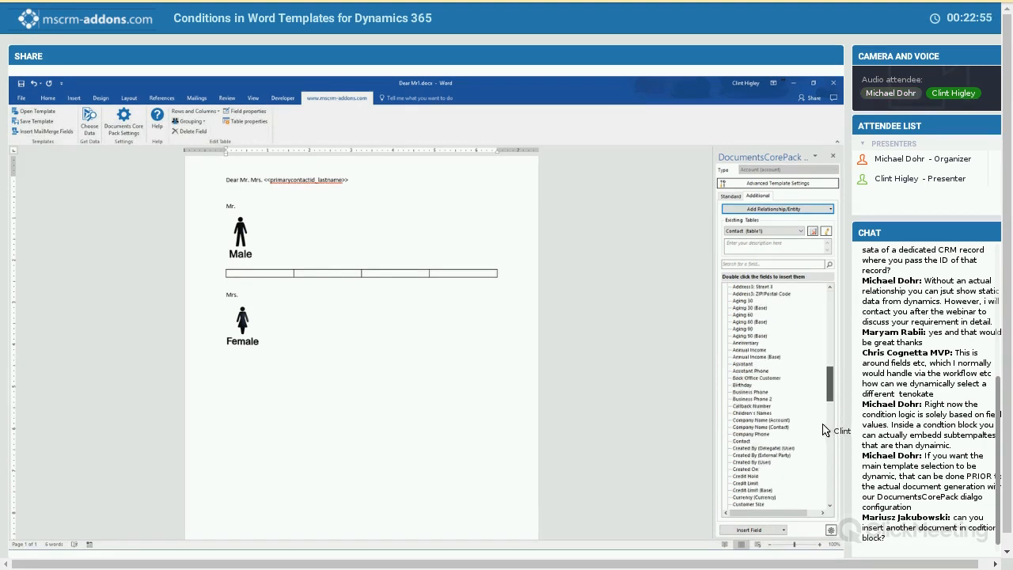
pyautogui.scroll(-3, 749, 402)
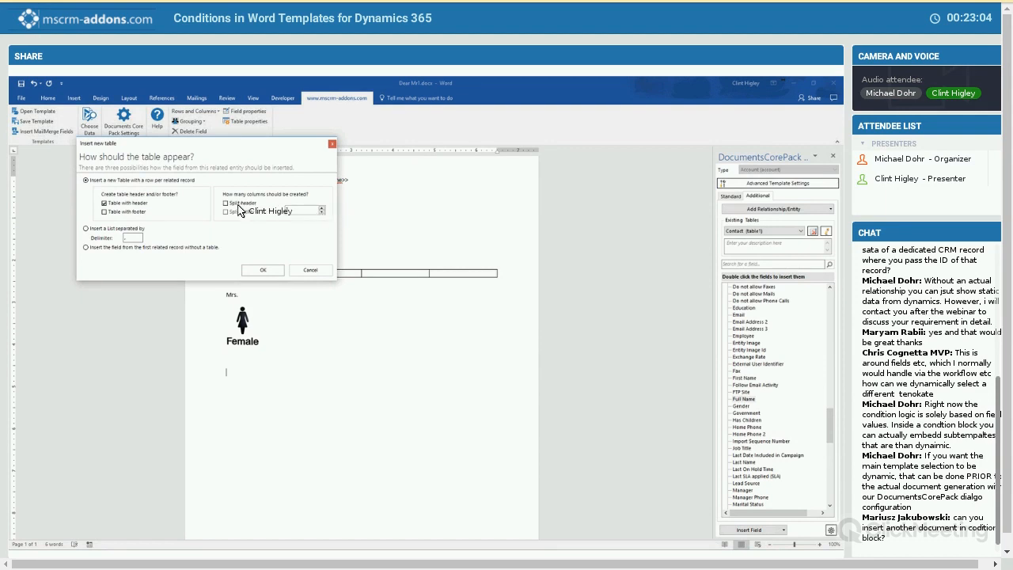
pyautogui.click(105, 203)
pyautogui.click(226, 203)
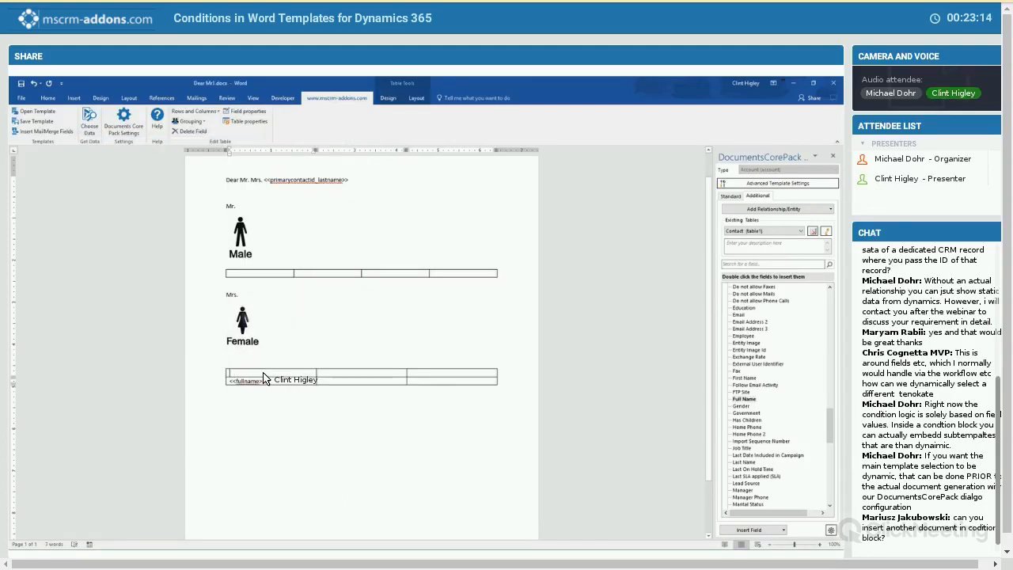
pyautogui.write('Name')
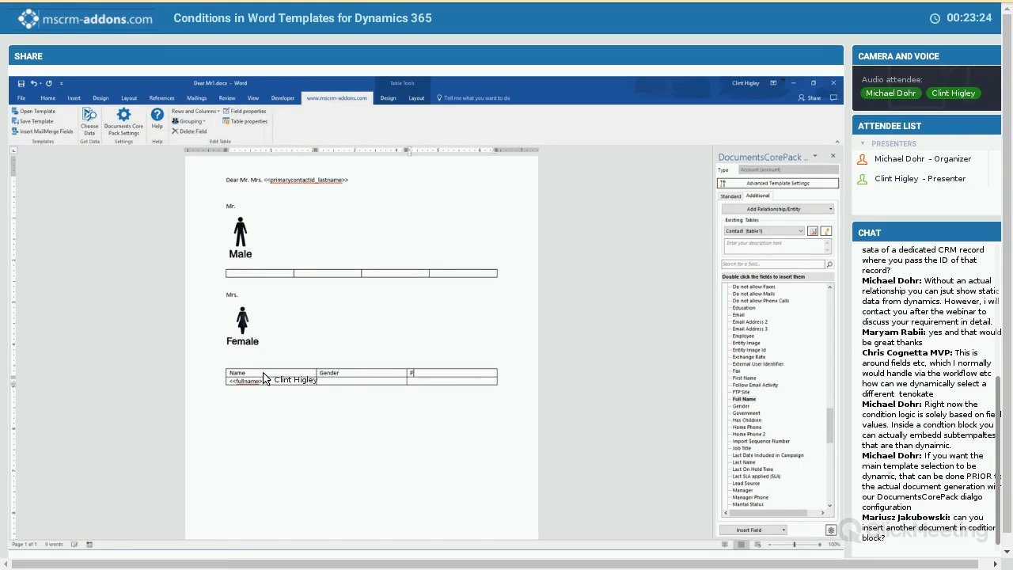
pyautogui.write('hone')
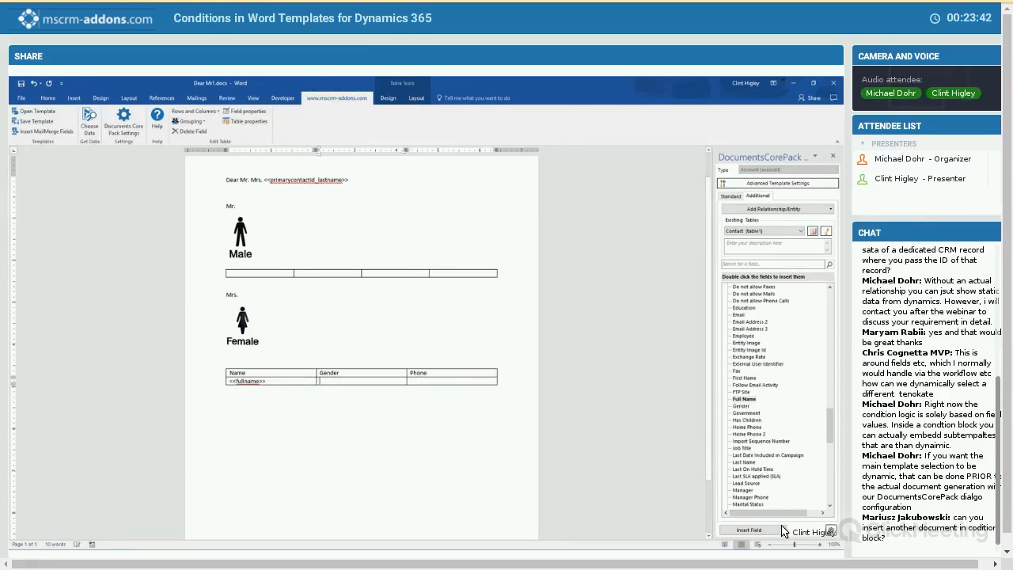
# - Insert a condition field in the cell under "Gender", name it "Gender Table" and enable an else block placed next to the first
pyautogui.click(749, 531)
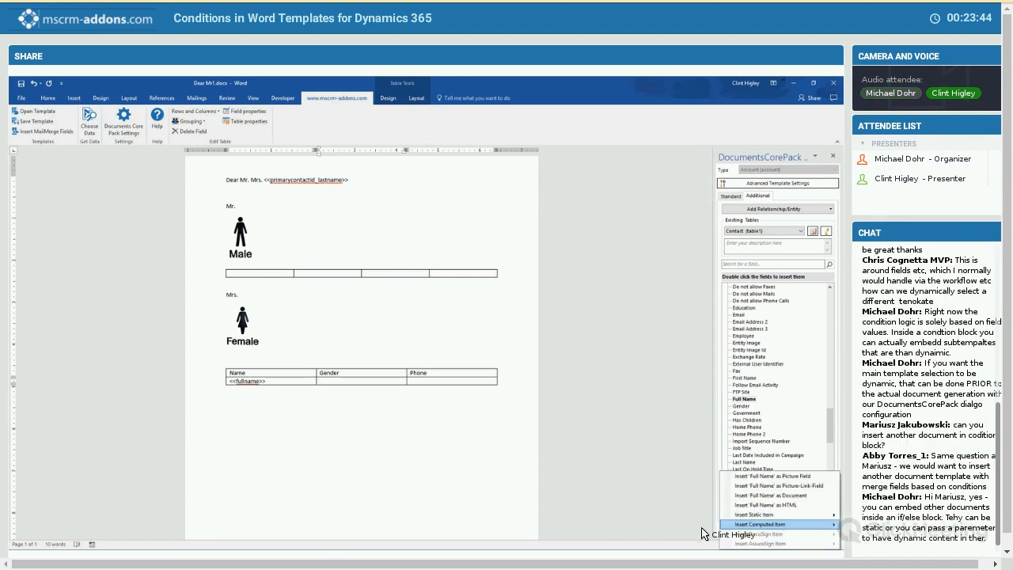
pyautogui.moveTo(759, 524)
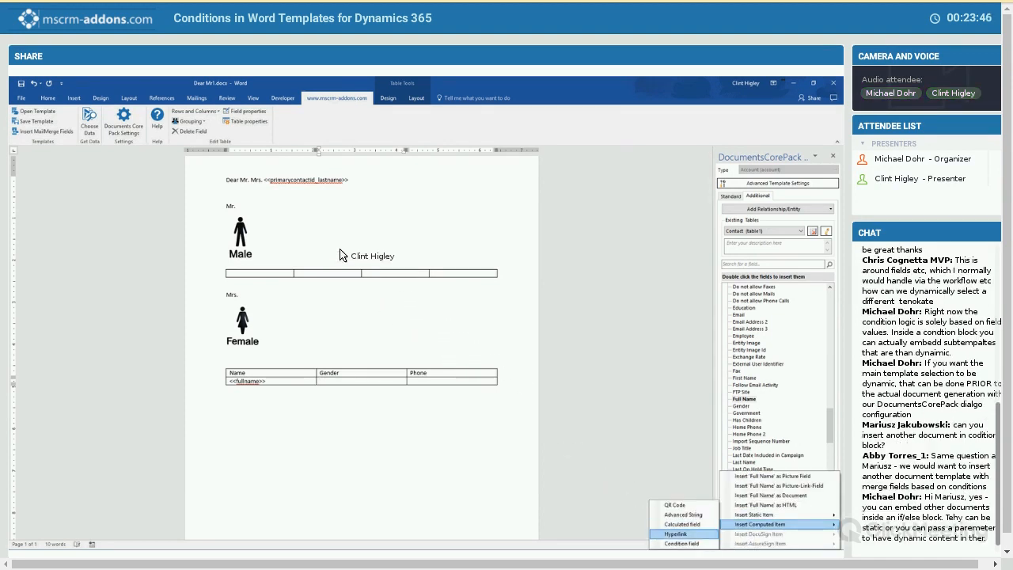
pyautogui.click(681, 544)
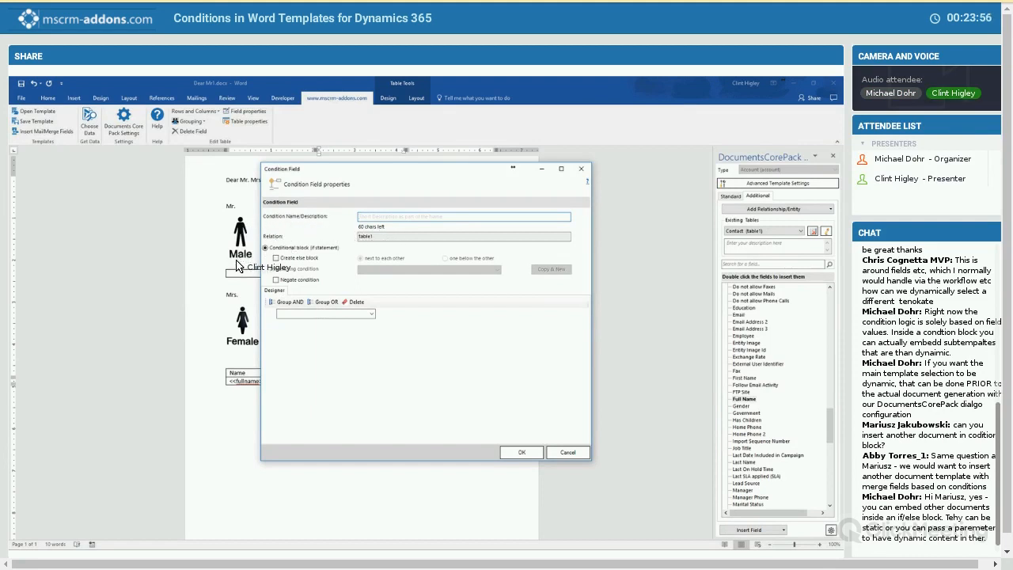
pyautogui.doubleClick(361, 237)
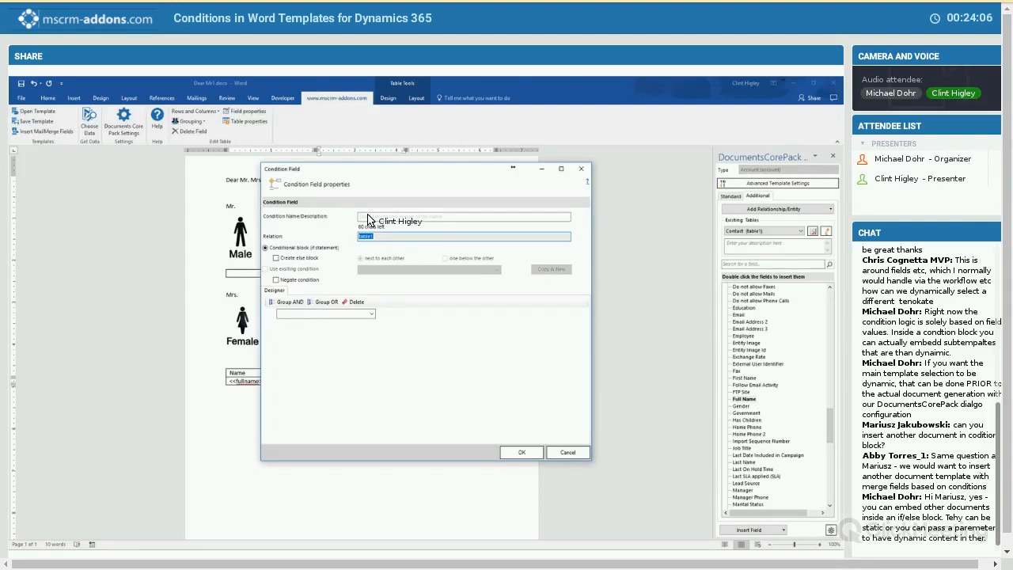
pyautogui.click(368, 216)
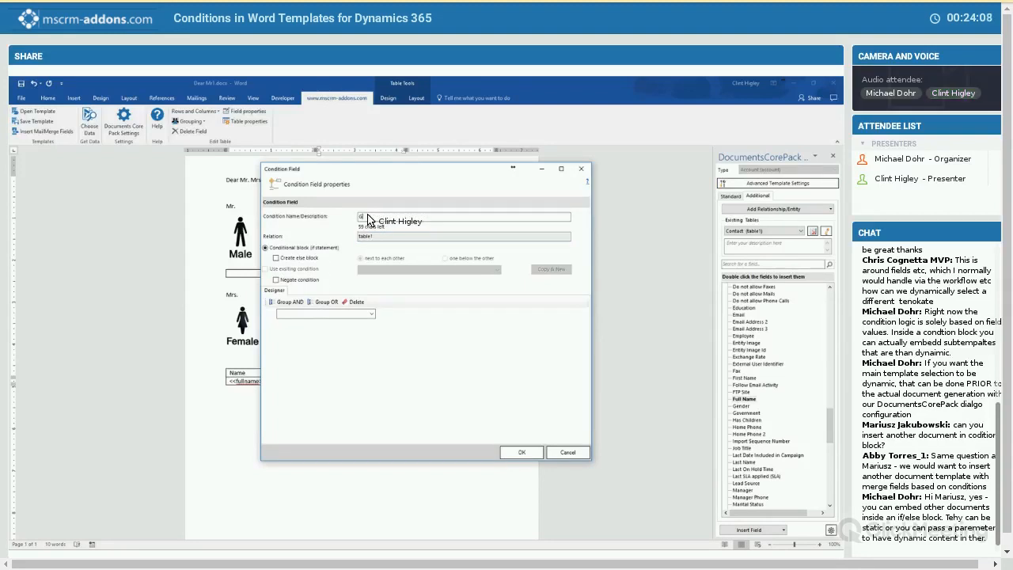
pyautogui.write('Gender Ta')
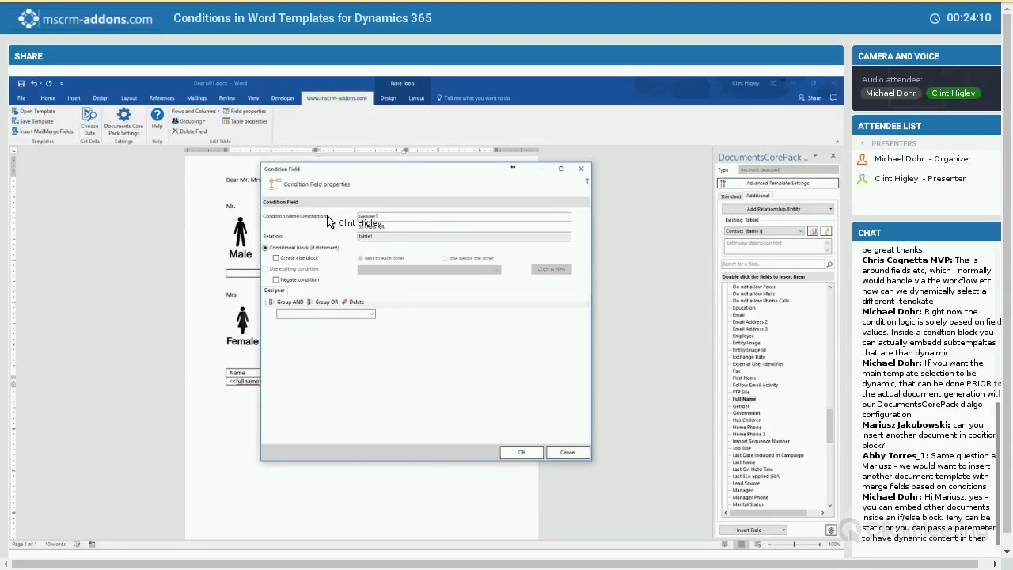
pyautogui.write('ble')
pyautogui.click(277, 258)
# - Set the Gender Table condition to Gender equals Male and insert it into the table
pyautogui.click(371, 314)
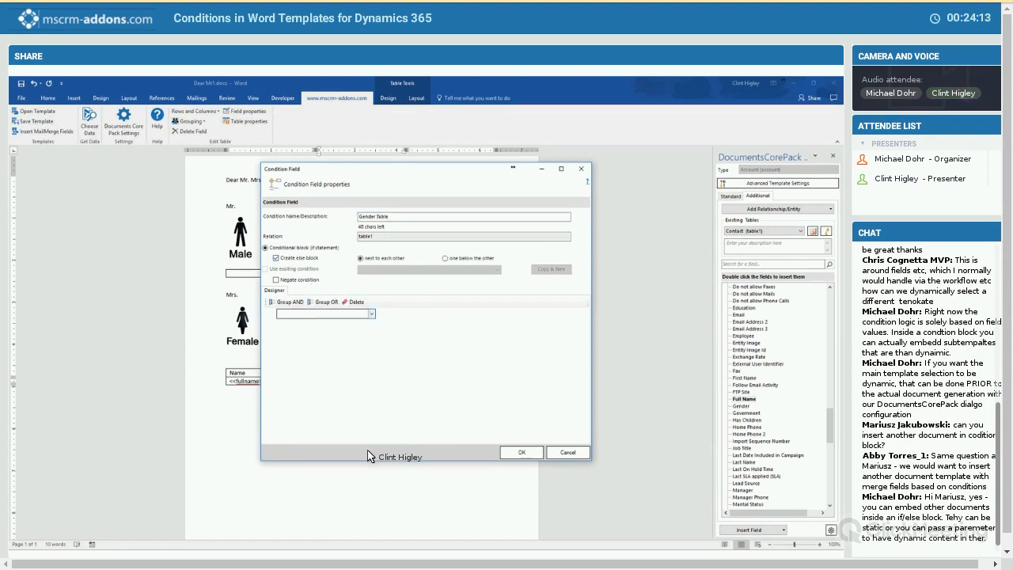
pyautogui.scroll(-15, 366, 455)
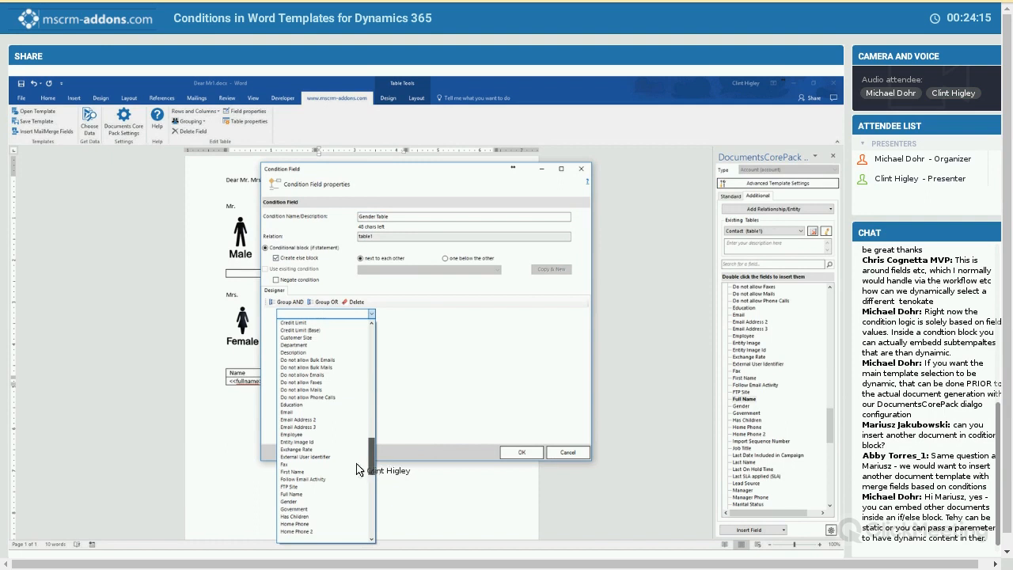
pyautogui.scroll(-5, 303, 410)
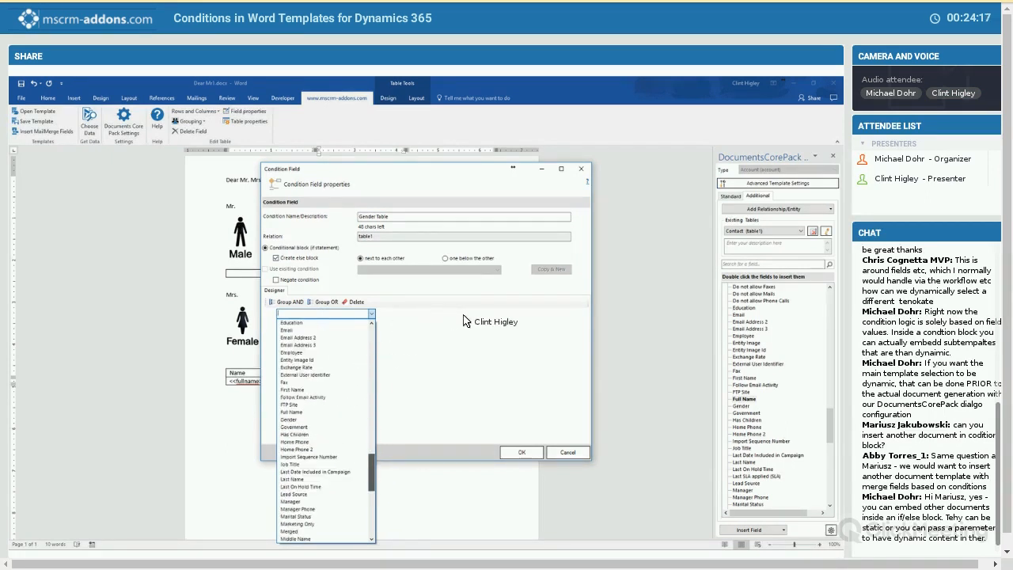
pyautogui.click(289, 398)
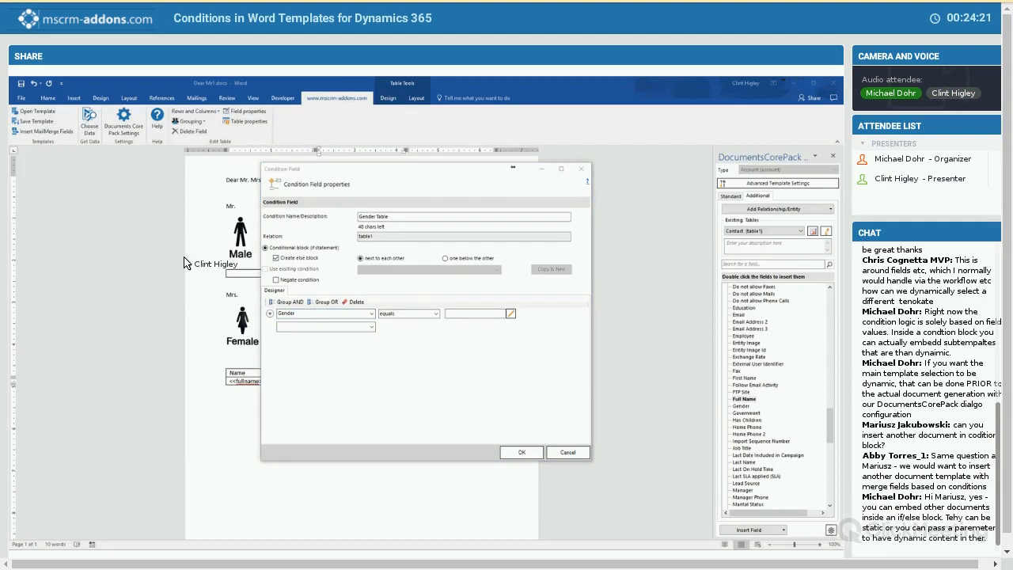
pyautogui.click(118, 243)
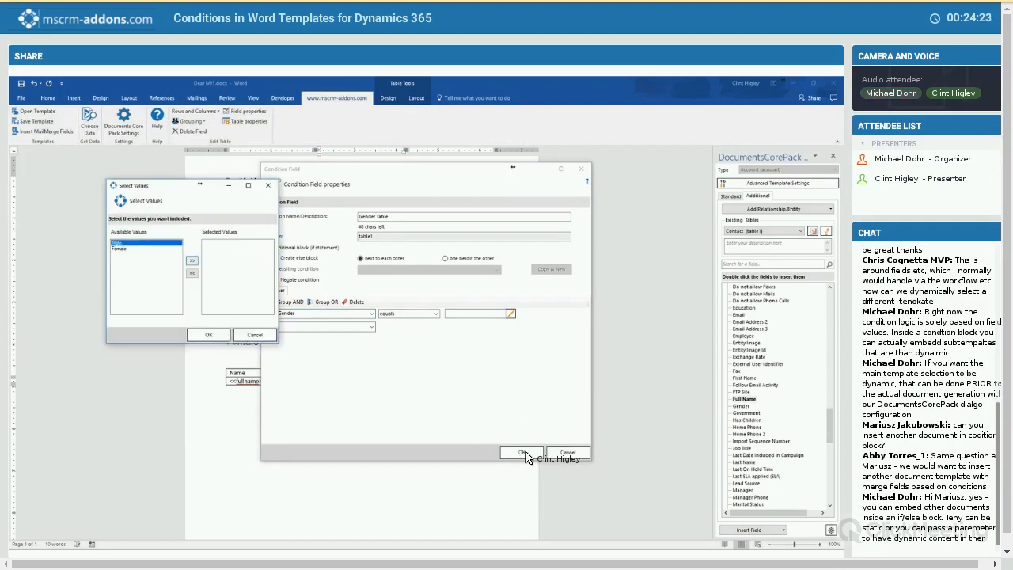
pyautogui.click(192, 260)
pyautogui.click(208, 335)
pyautogui.click(522, 452)
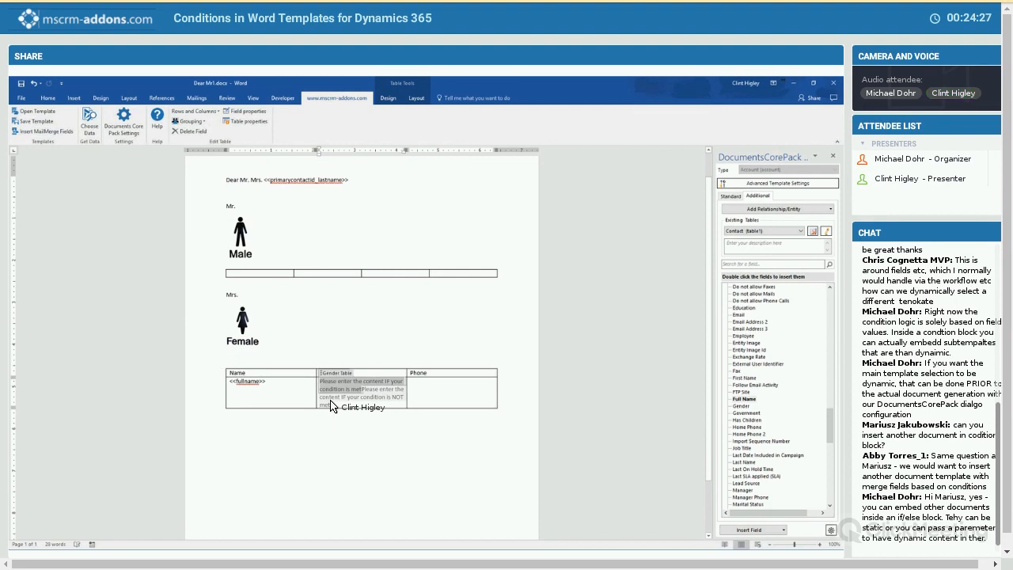
# - Enter "Male" as the content when the gender condition is met and "Female" as the else content
pyautogui.write('Mal')
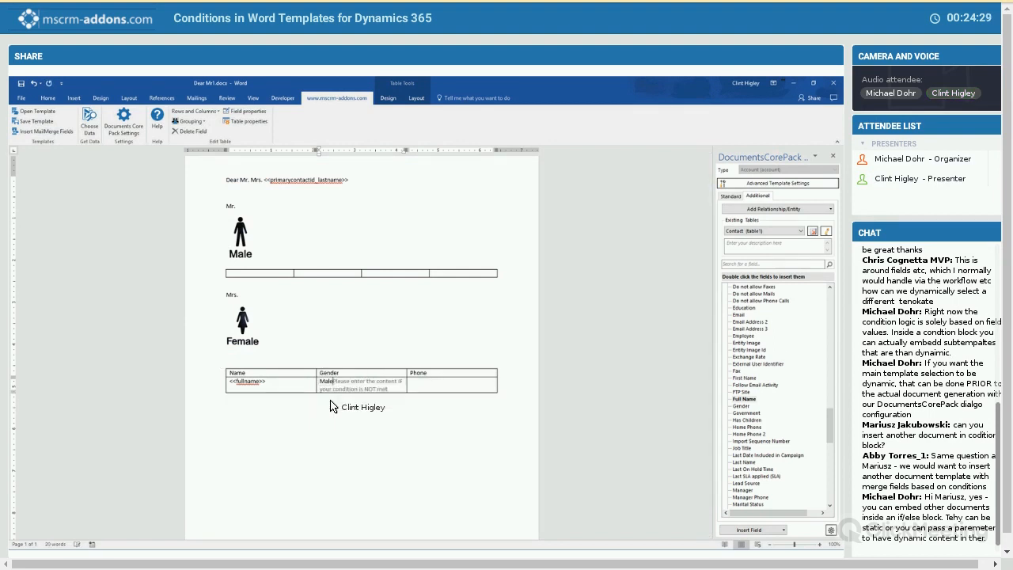
pyautogui.write('eFea')
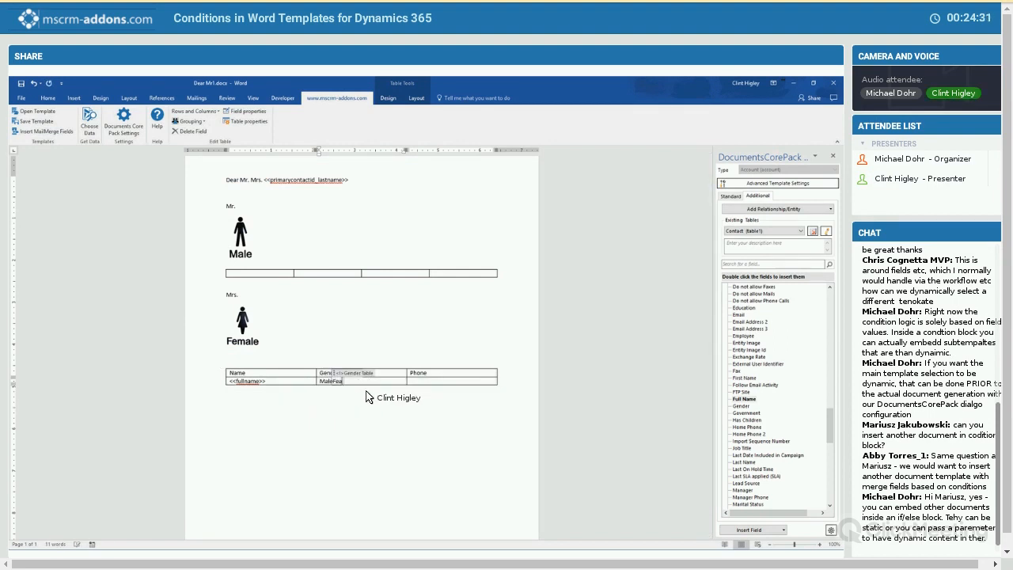
pyautogui.press('BackSpace')
pyautogui.write('male')
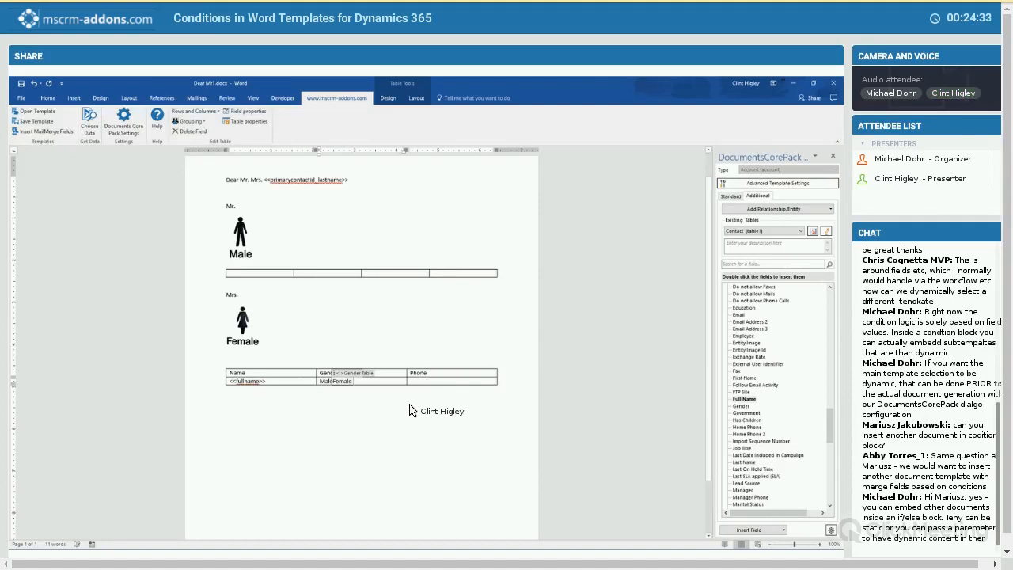
# - Insert a condition field in the cell under "Phone", name it "Phone Number Check" and enable an else block placed next to the first
pyautogui.press('Tab')
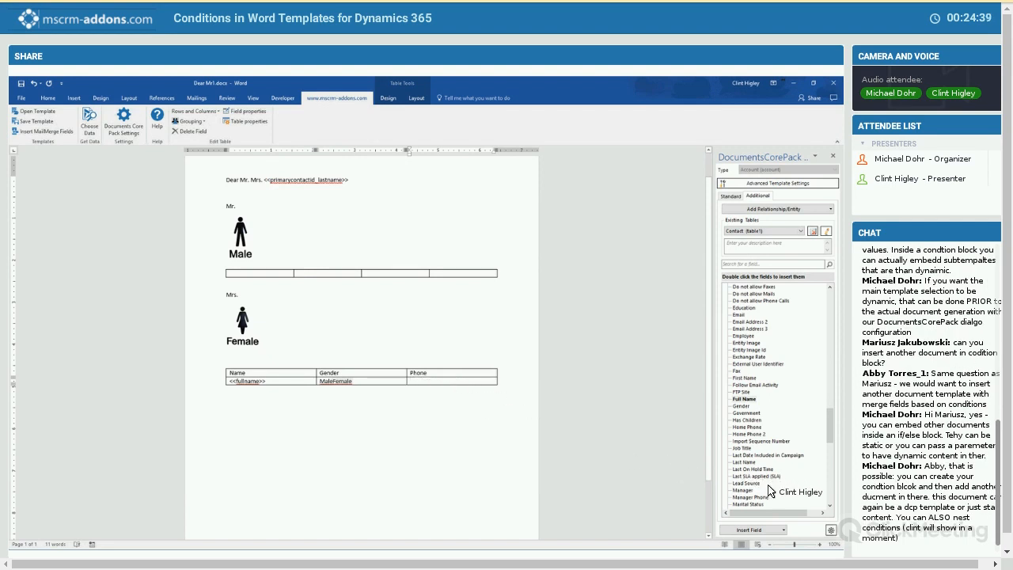
pyautogui.click(778, 528)
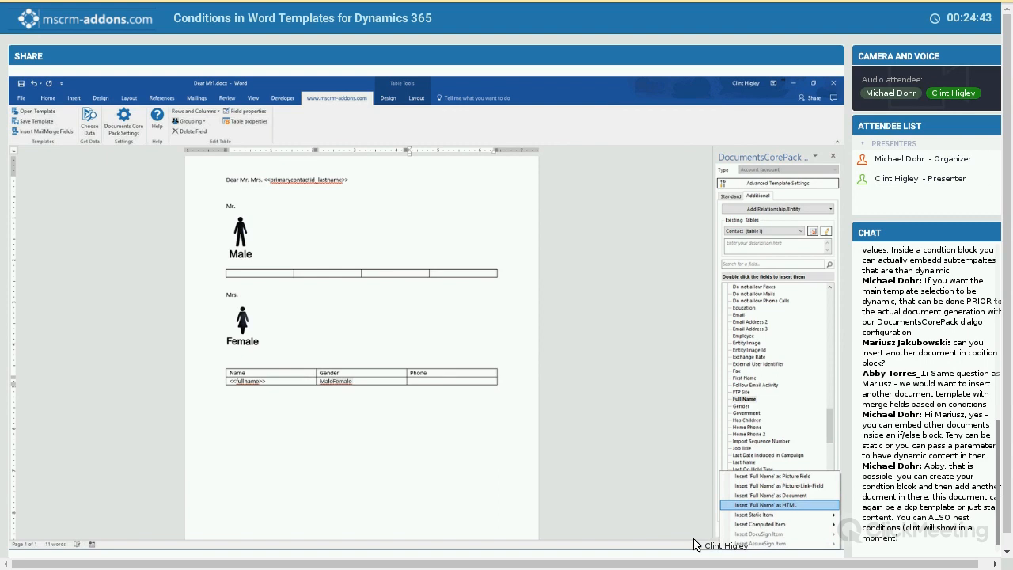
pyautogui.moveTo(760, 524)
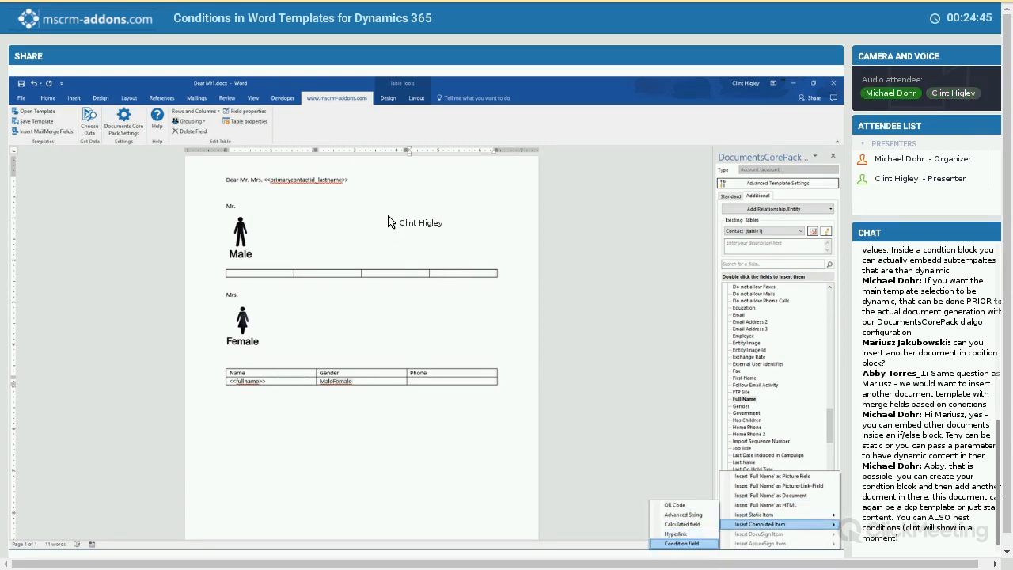
pyautogui.click(682, 544)
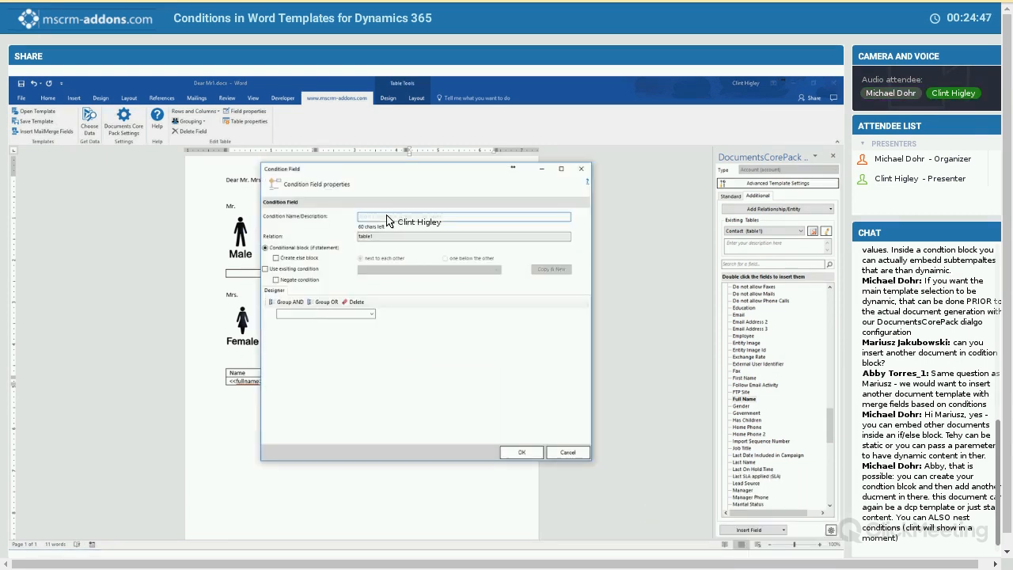
pyautogui.write('Phone NUmber Check')
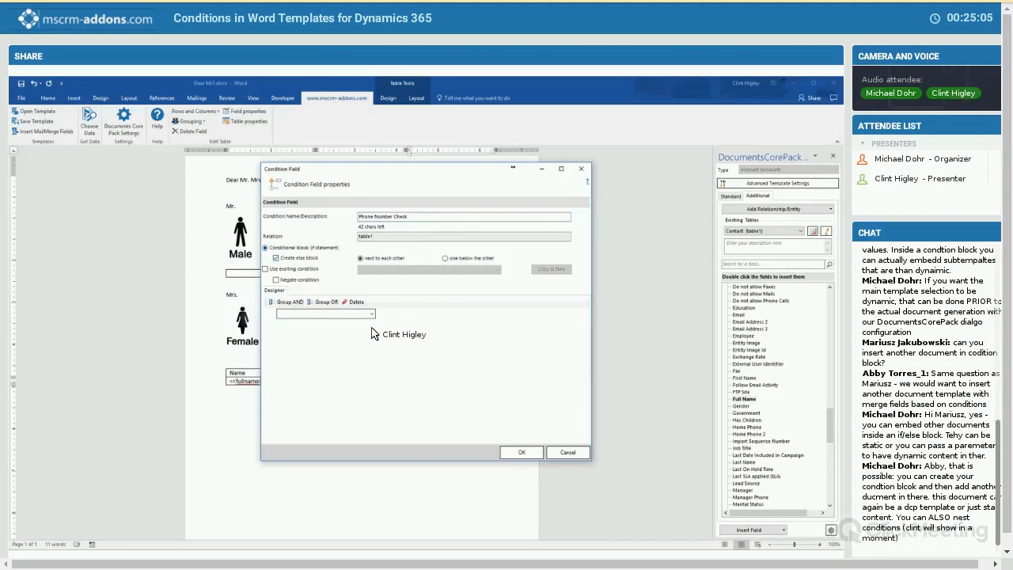
# - Add the contact's Business Phone and Mobile Phone fields as two rows of the phone condition
pyautogui.click(372, 314)
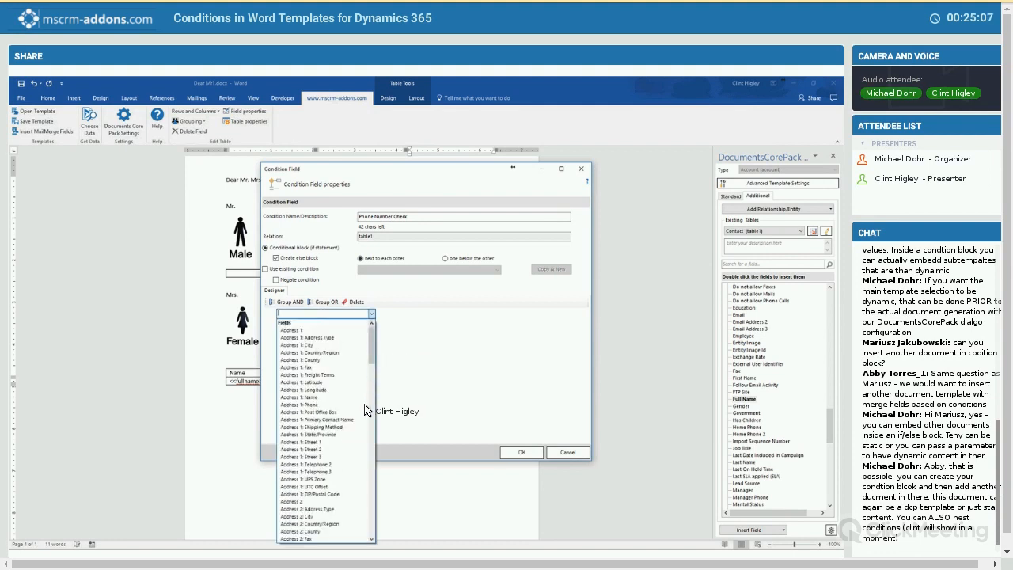
pyautogui.scroll(-10, 369, 396)
pyautogui.scroll(-9, 329, 413)
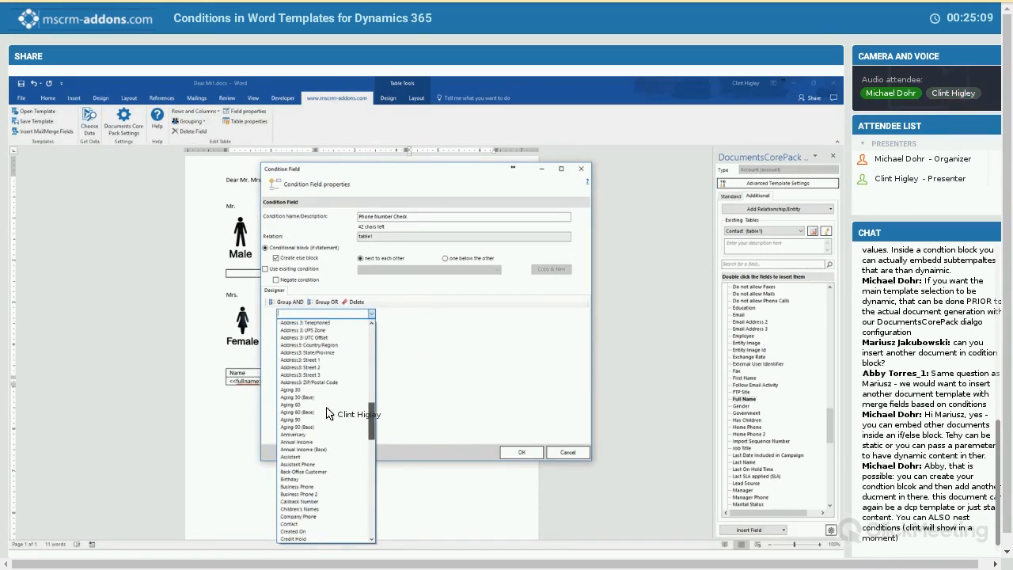
pyautogui.scroll(-4, 332, 385)
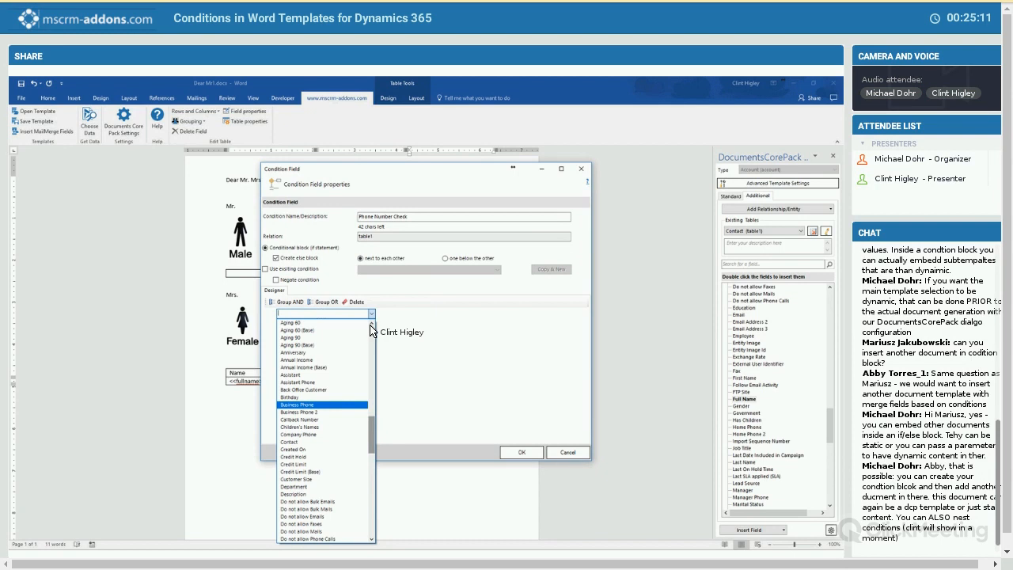
pyautogui.click(297, 405)
pyautogui.click(372, 326)
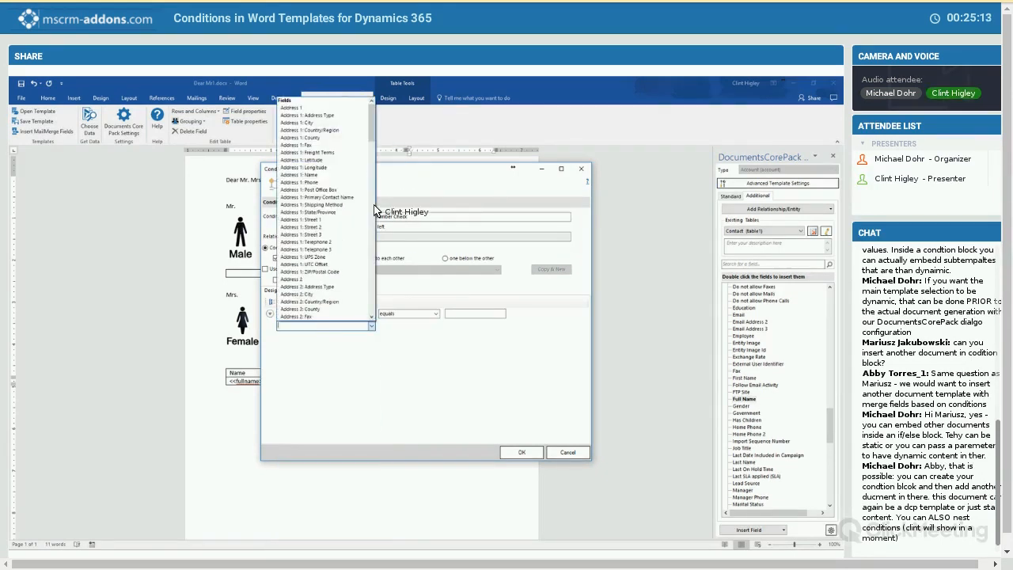
pyautogui.click(372, 228)
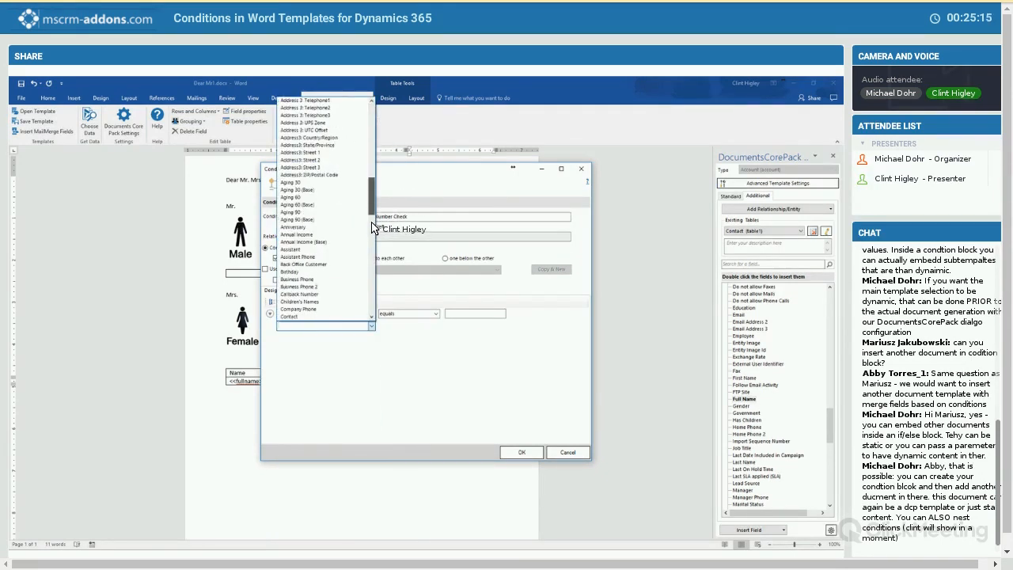
pyautogui.scroll(1, 373, 231)
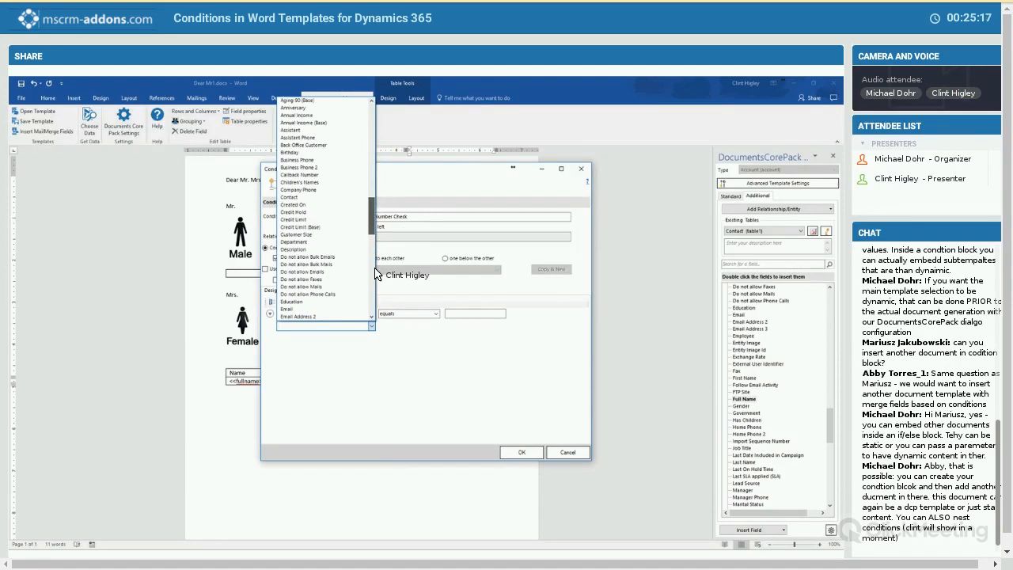
pyautogui.click(372, 273)
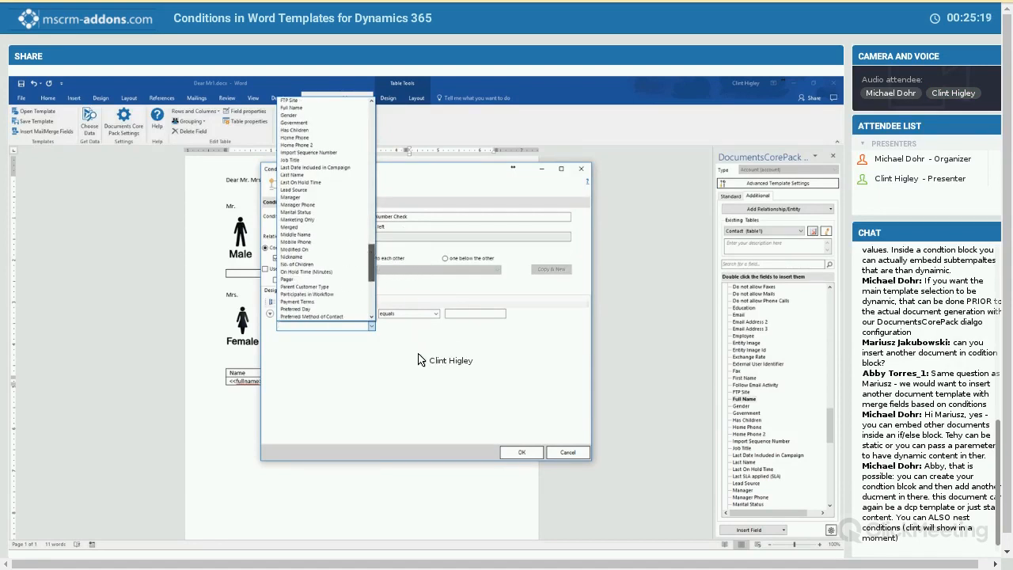
pyautogui.click(298, 242)
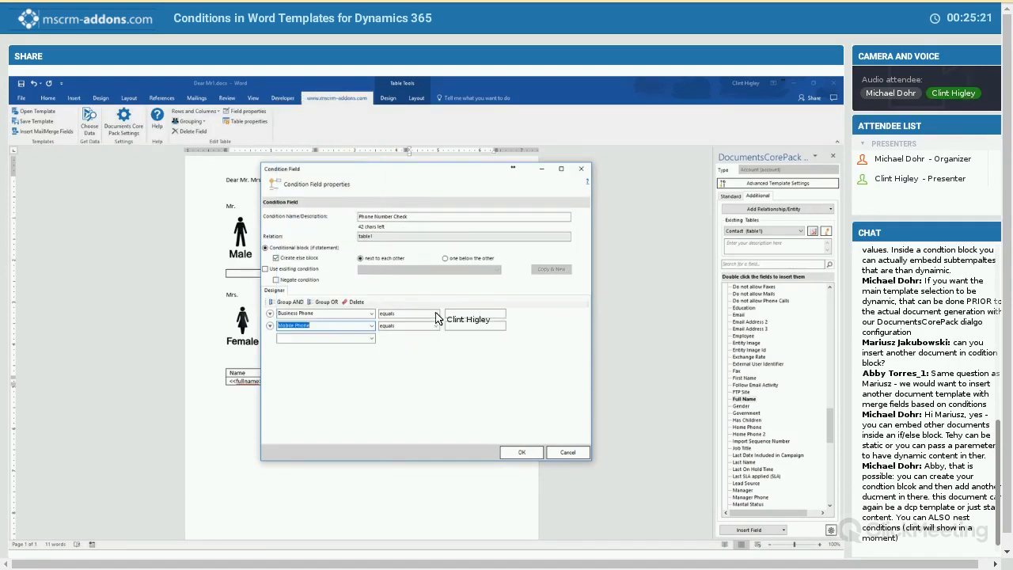
# - Set both the Business Phone and Mobile Phone rows to "has data" and insert the condition into the table
pyautogui.click(436, 314)
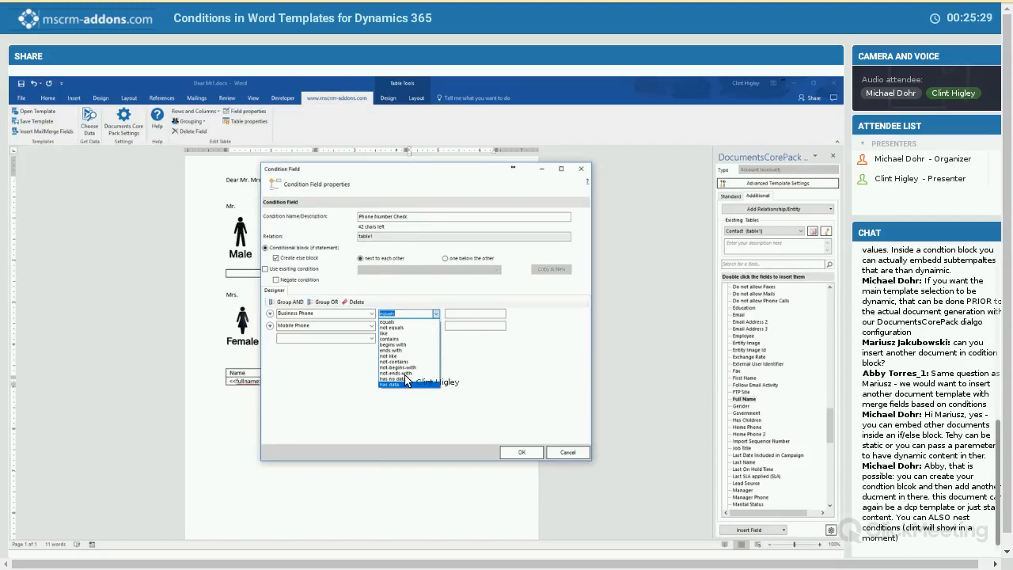
pyautogui.click(407, 385)
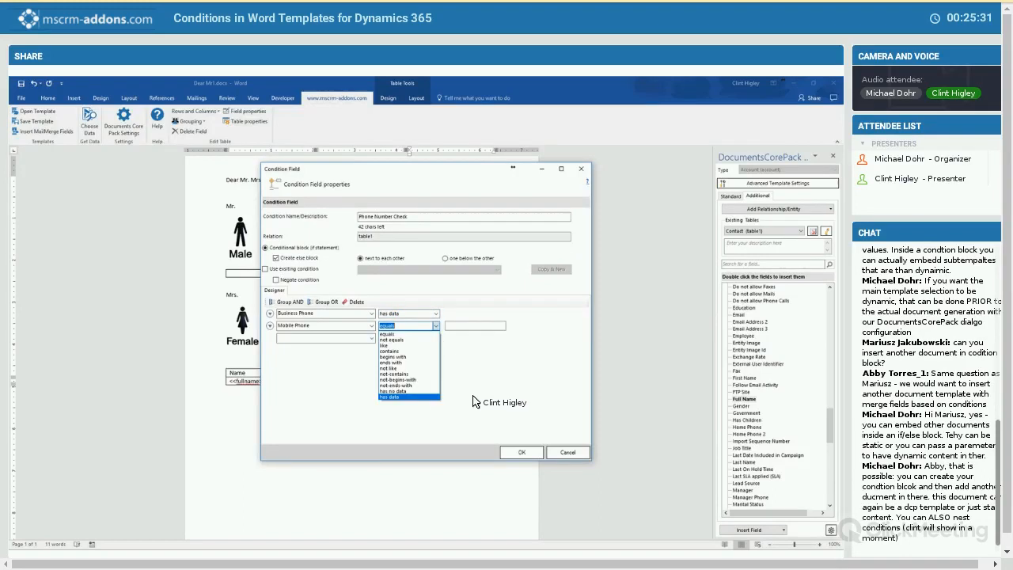
pyautogui.click(400, 397)
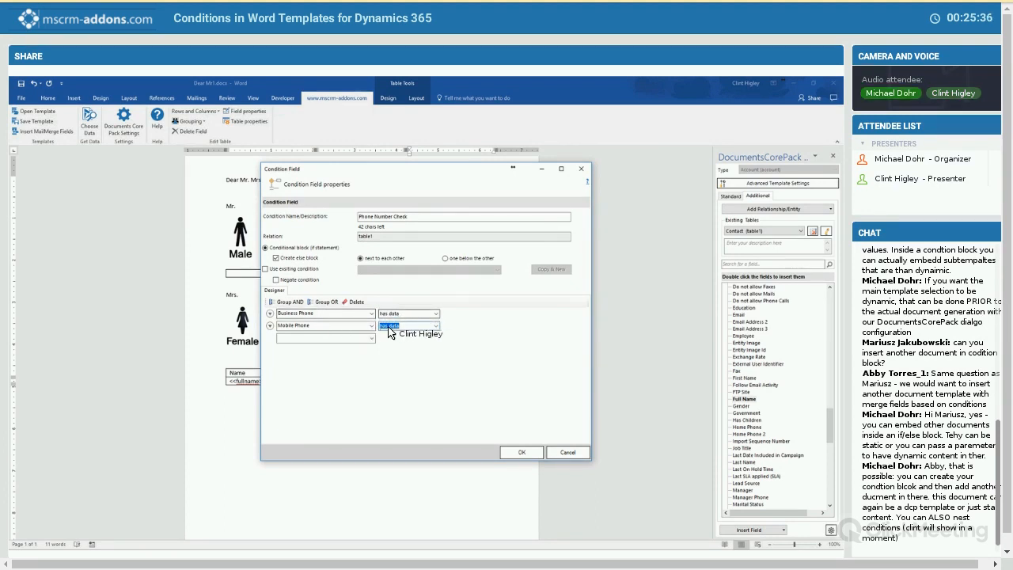
pyautogui.click(521, 455)
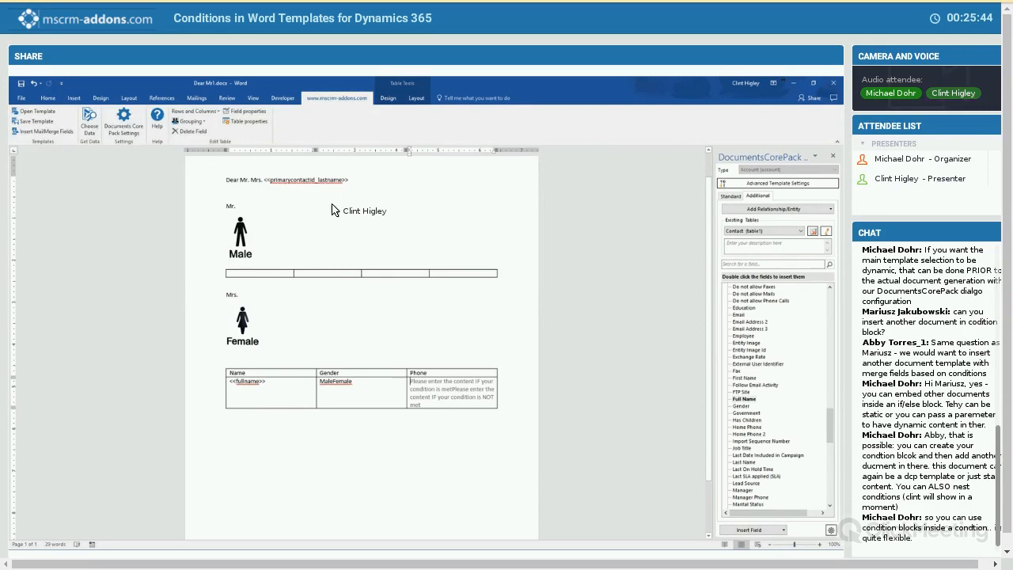
# - Reopen the Phone Number Check condition and group its Business Phone and Mobile Phone rows with AND
pyautogui.click(426, 382)
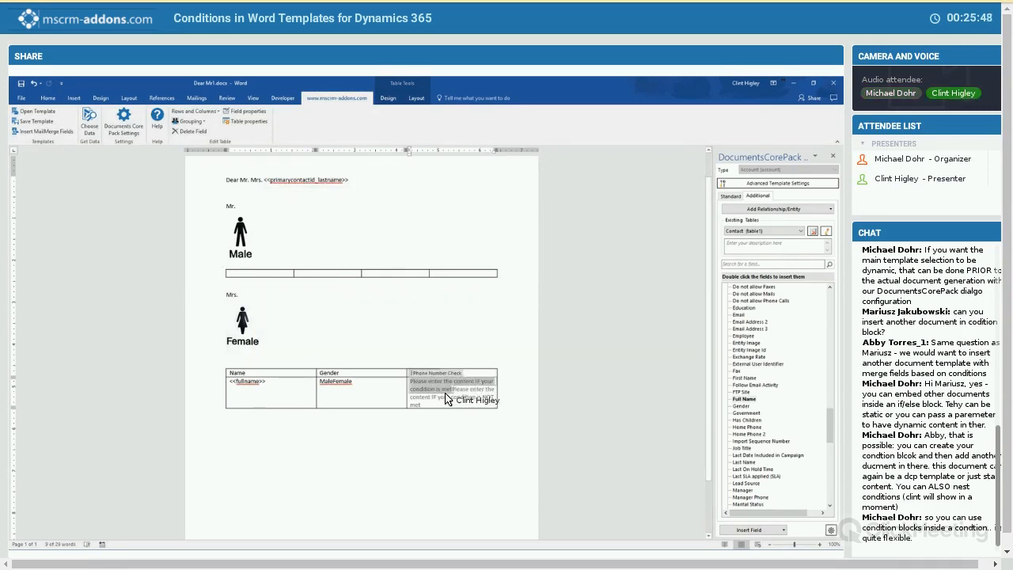
pyautogui.click(418, 381)
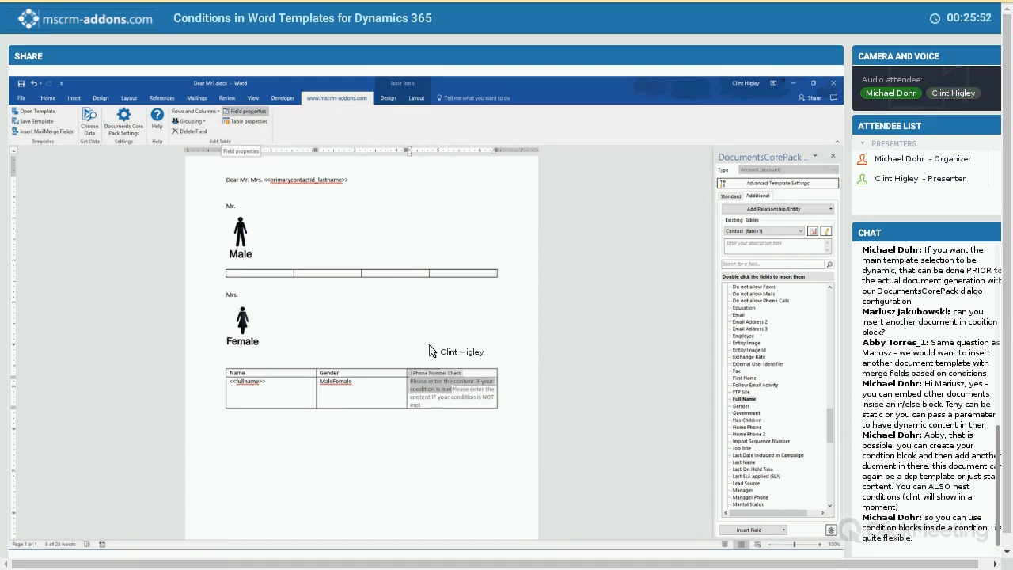
pyautogui.doubleClick(428, 386)
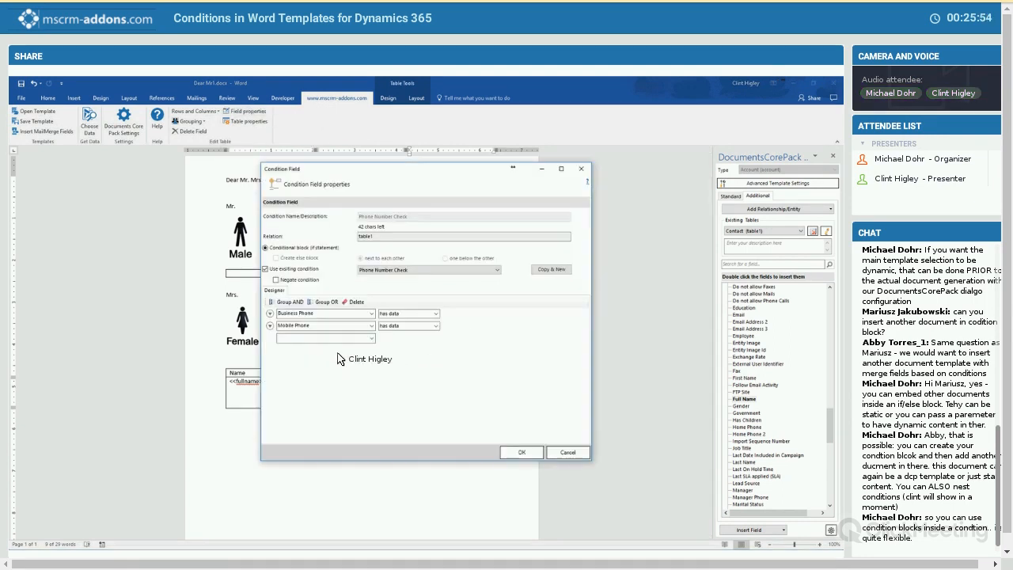
pyautogui.rightClick(284, 330)
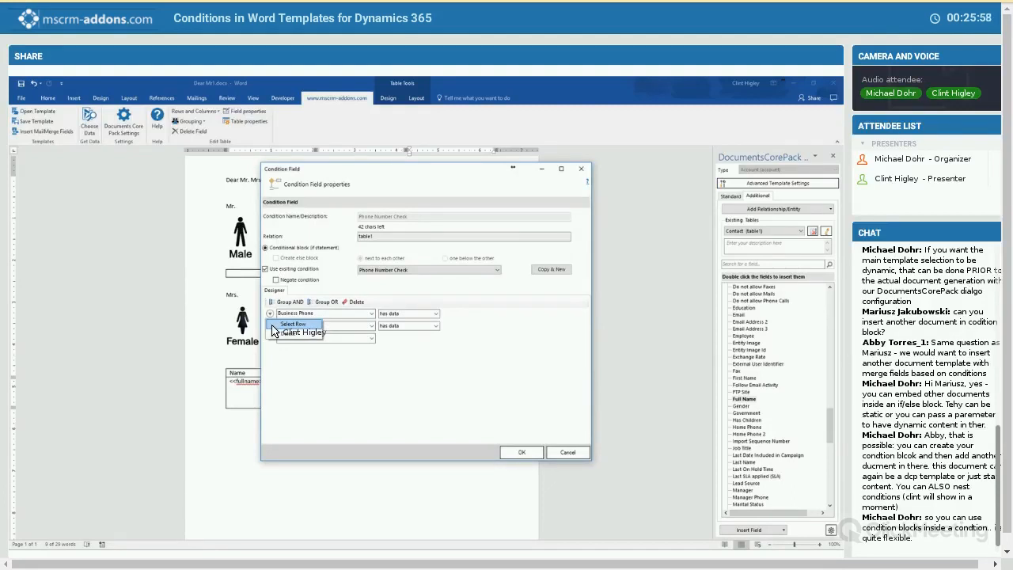
pyautogui.click(288, 323)
pyautogui.click(270, 325)
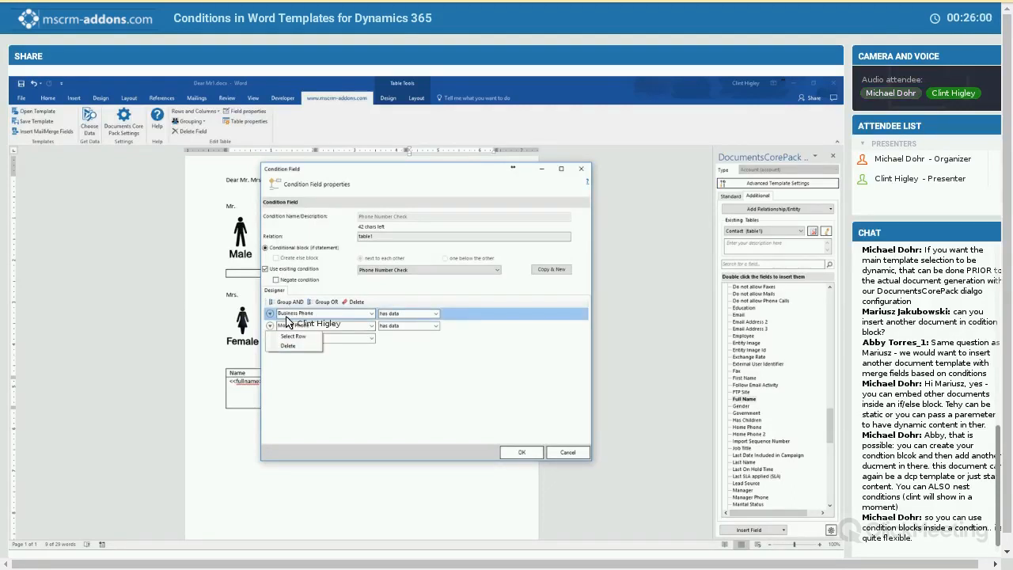
pyautogui.click(293, 337)
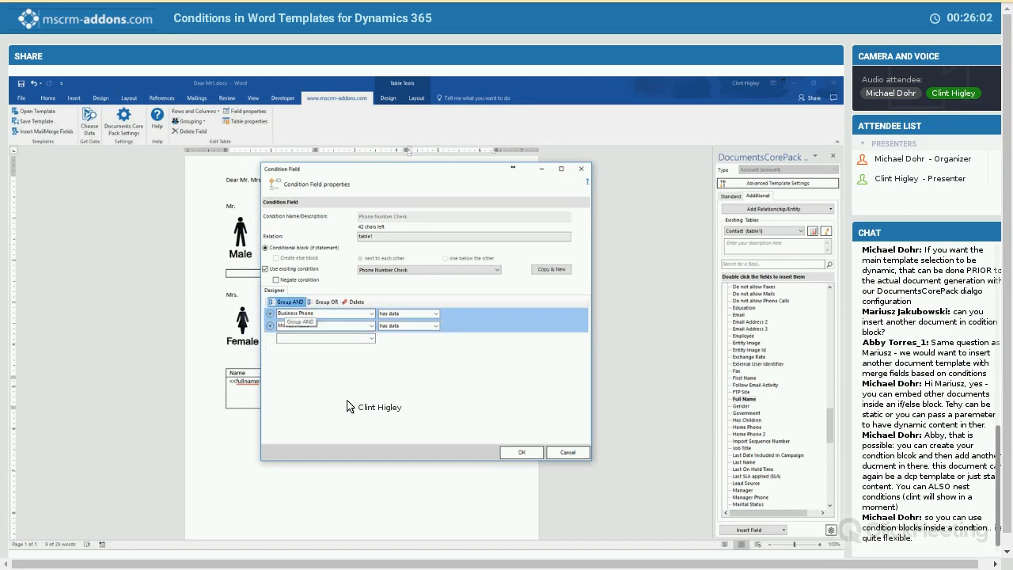
pyautogui.click(289, 301)
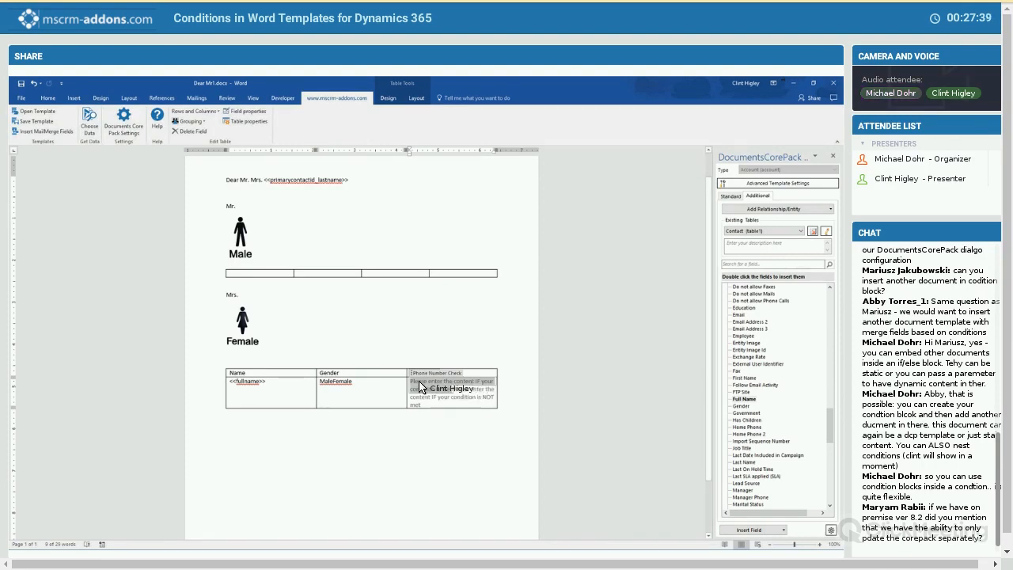
# - Enter "Both" as the content shown when the Phone Number Check condition is met
pyautogui.write('t')
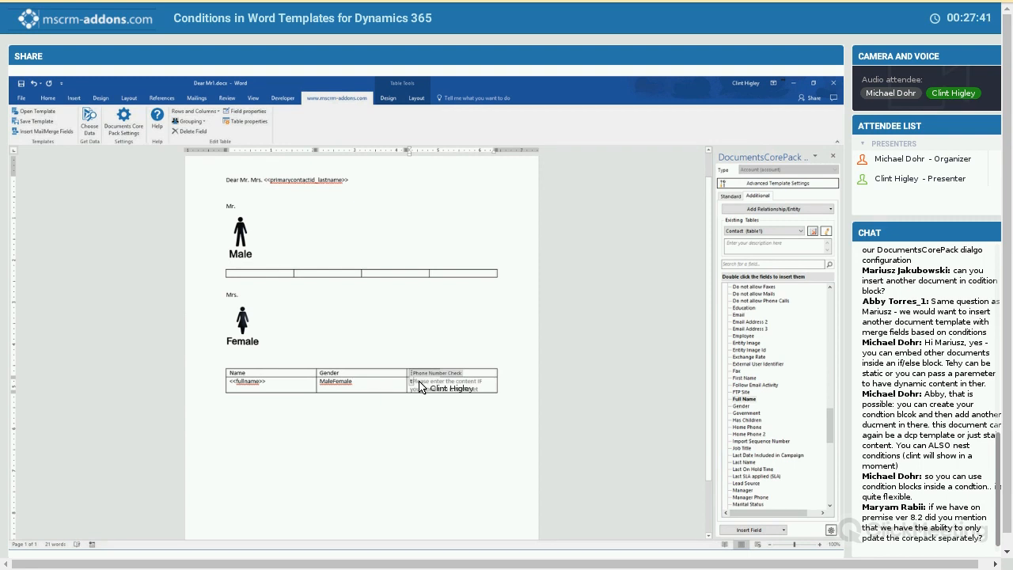
pyautogui.write('oth')
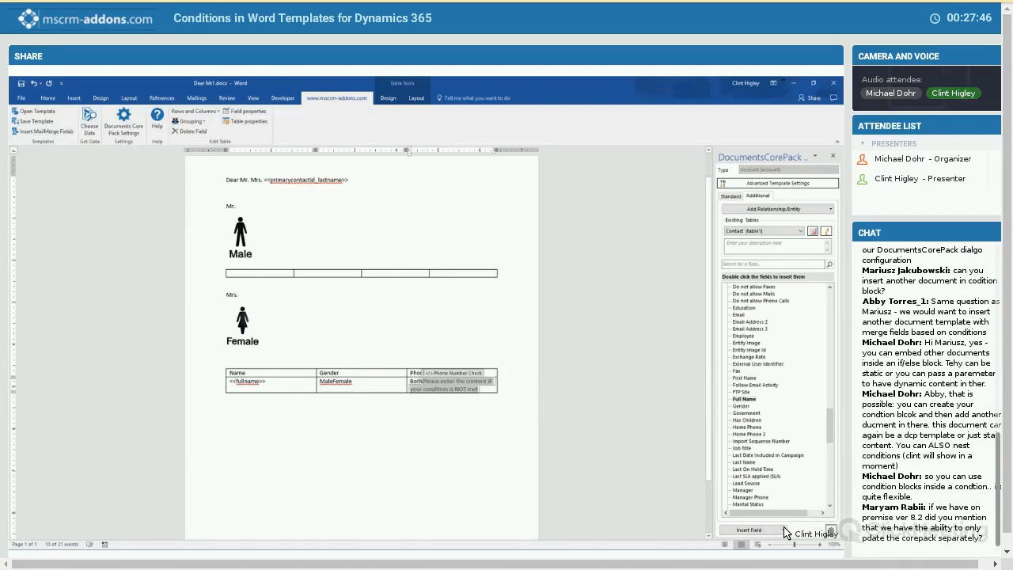
# - Start a new condition in the Phone Number Check else content, based on a copy of the existing Phone Number Check condition
pyautogui.click(736, 530)
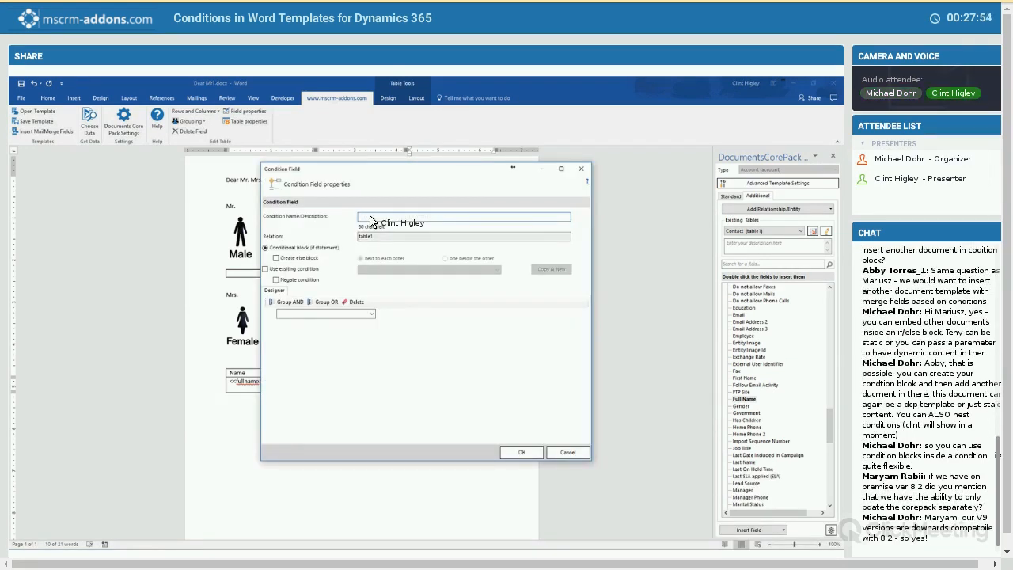
pyautogui.write('Wom')
pyautogui.write('k or Cell')
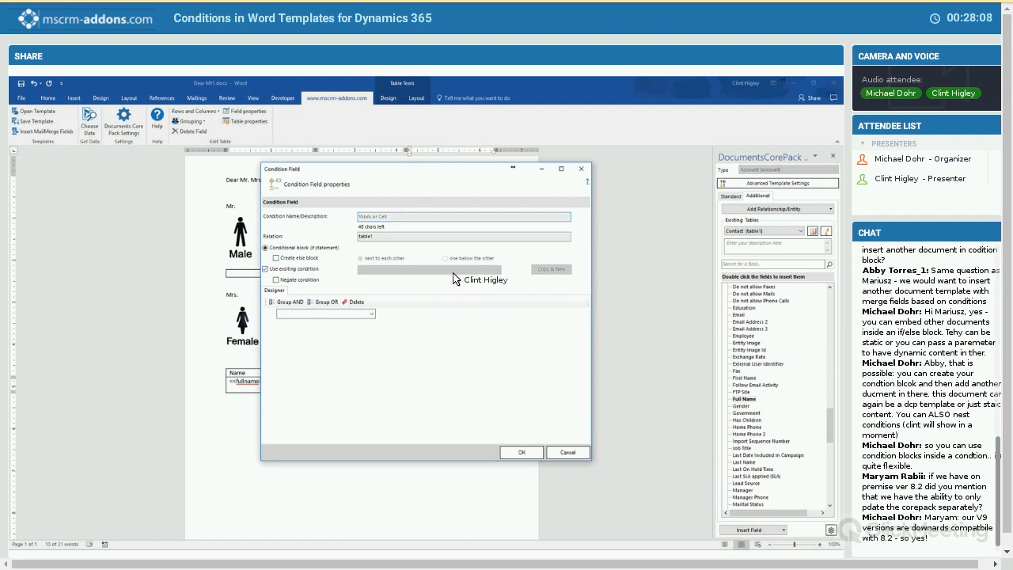
pyautogui.click(412, 270)
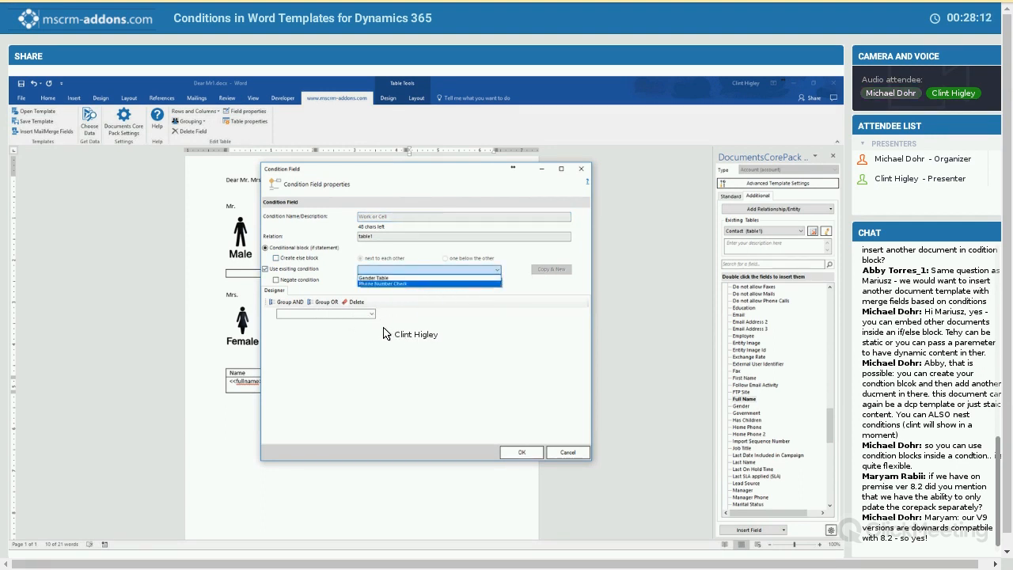
pyautogui.click(413, 284)
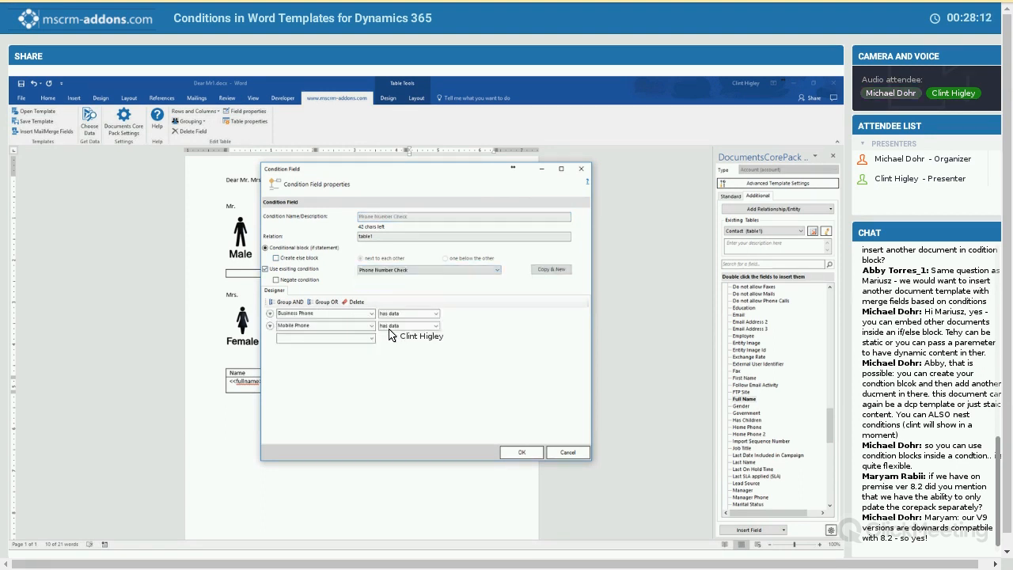
pyautogui.click(552, 271)
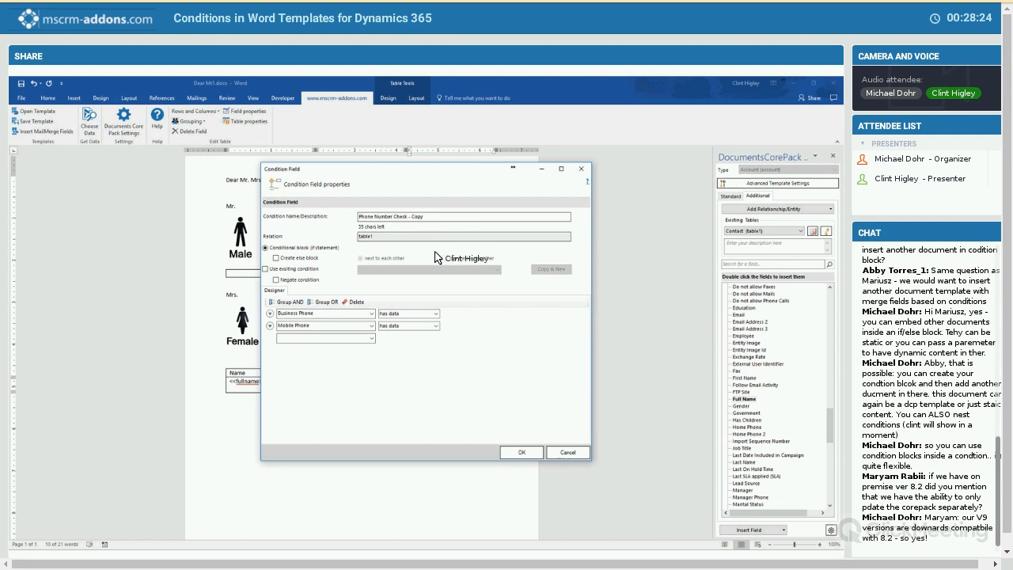
# - Rename the copied condition "Phone Number Check Work or Cell" and delete its Mobile Phone row
pyautogui.moveTo(424, 216); pyautogui.dragTo(421, 216)
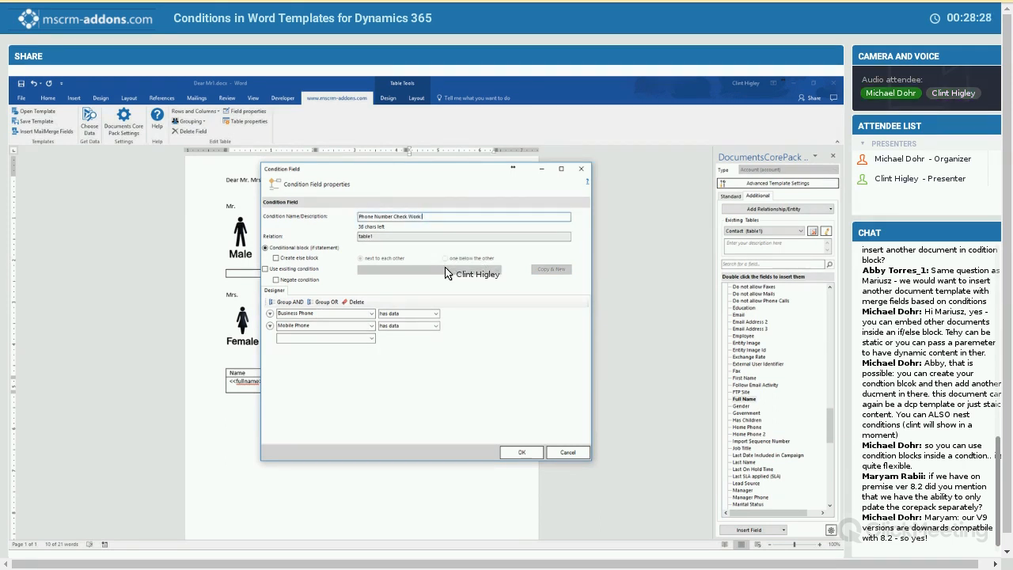
pyautogui.write('Cell')
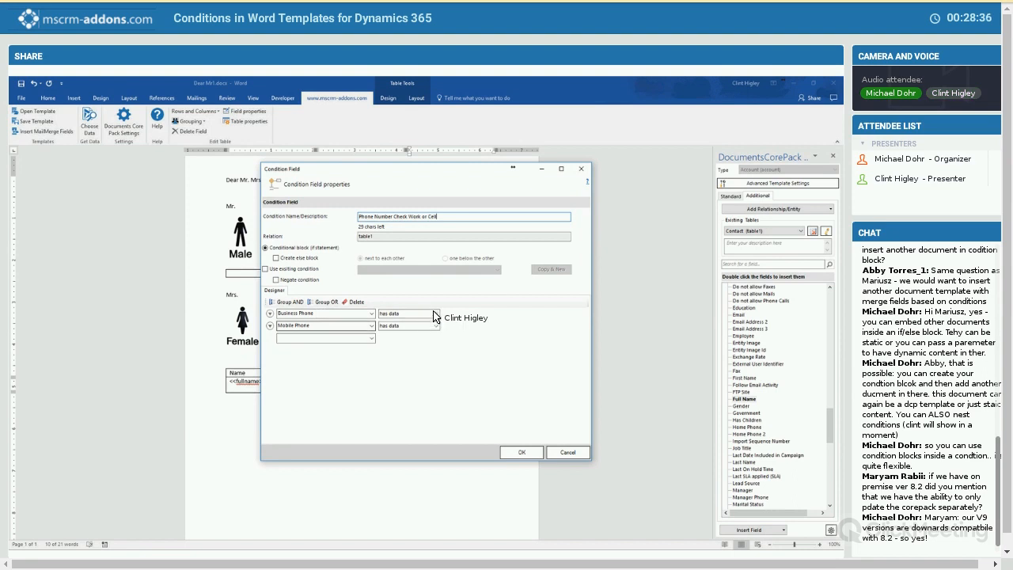
pyautogui.click(270, 326)
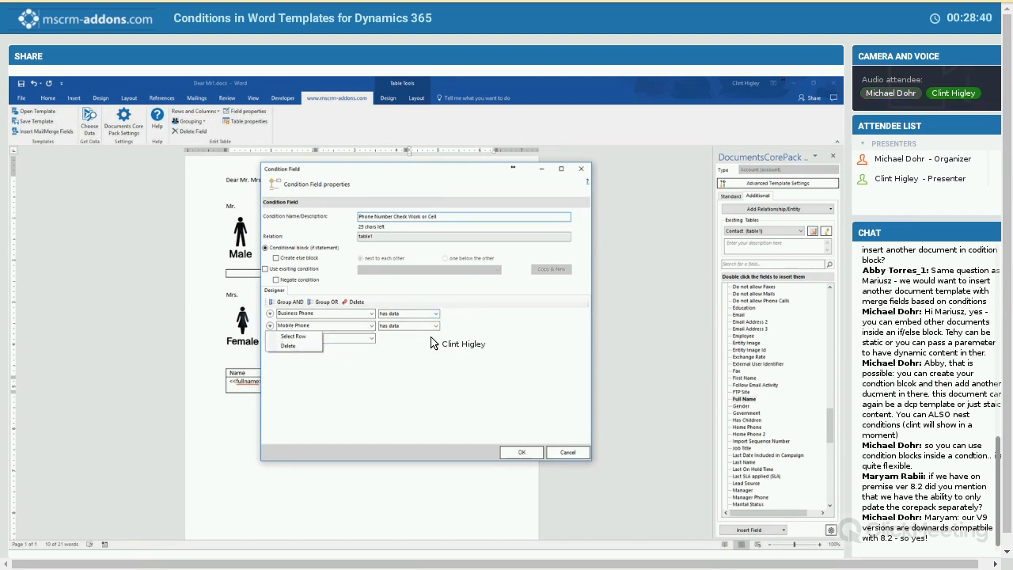
pyautogui.click(297, 346)
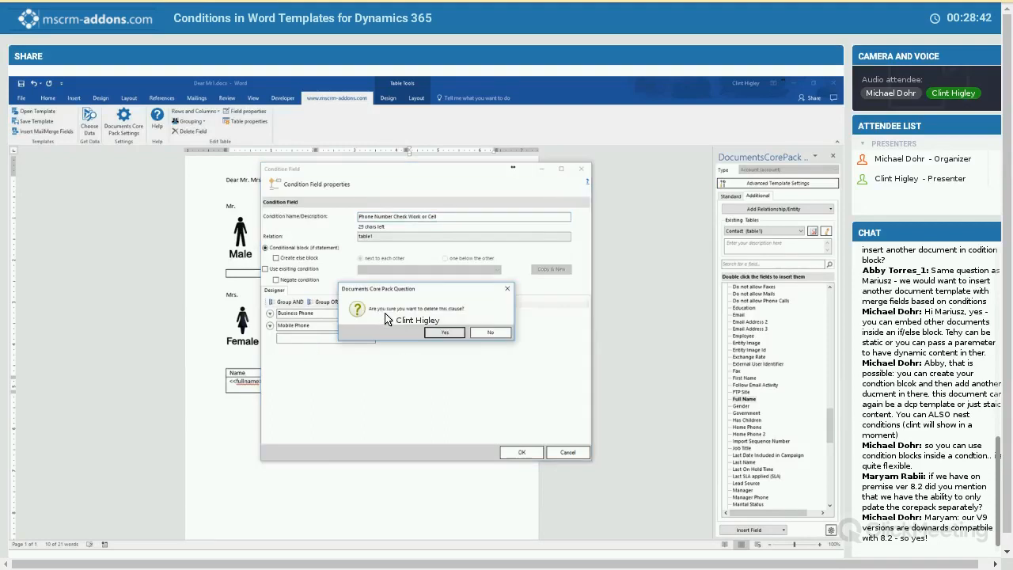
pyautogui.press('Return')
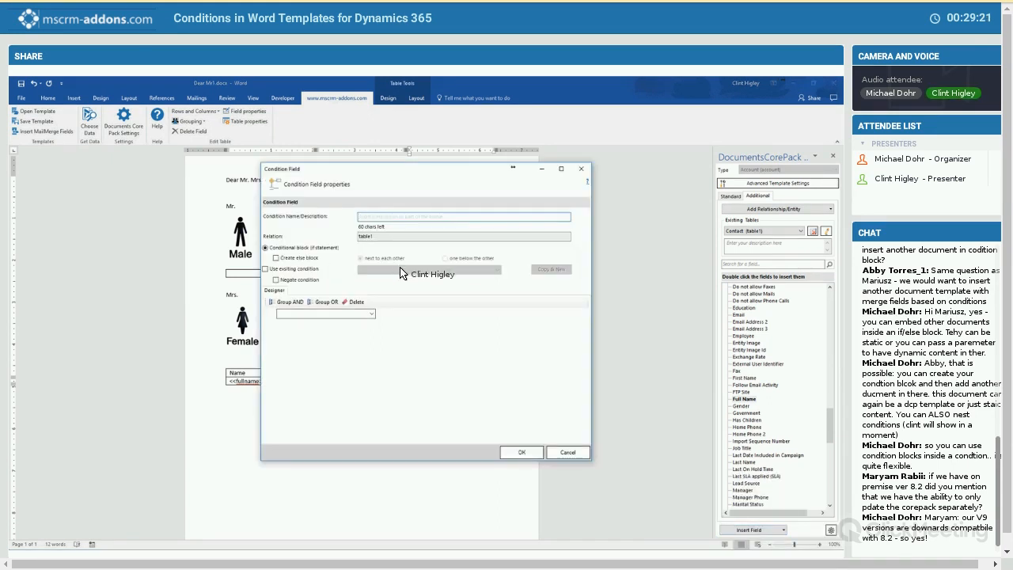
# - Insert the existing Phone Number Check Work or Cell condition in negated form after "Work" and enter "Cell" as its content
pyautogui.click(400, 270)
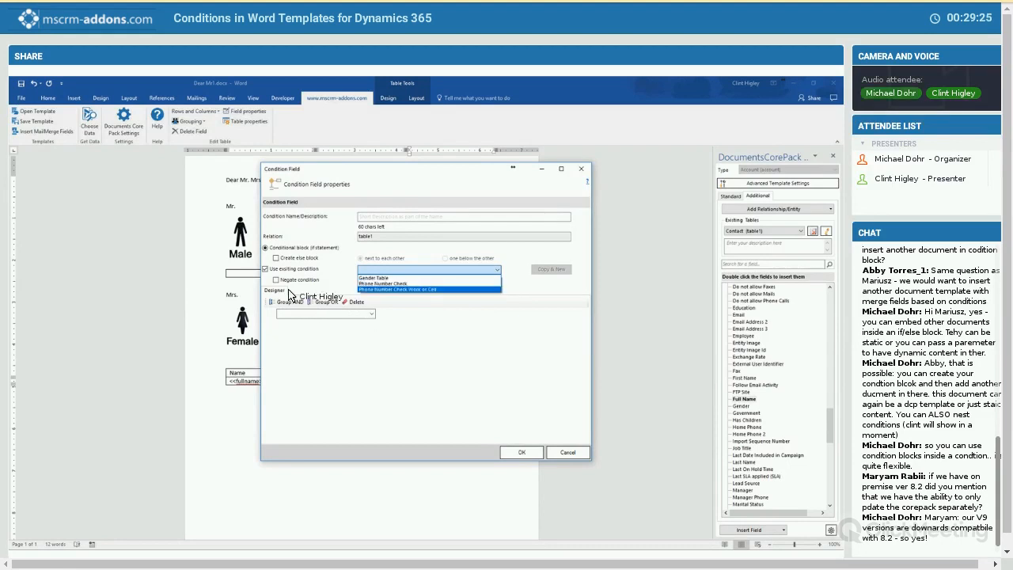
pyautogui.click(398, 290)
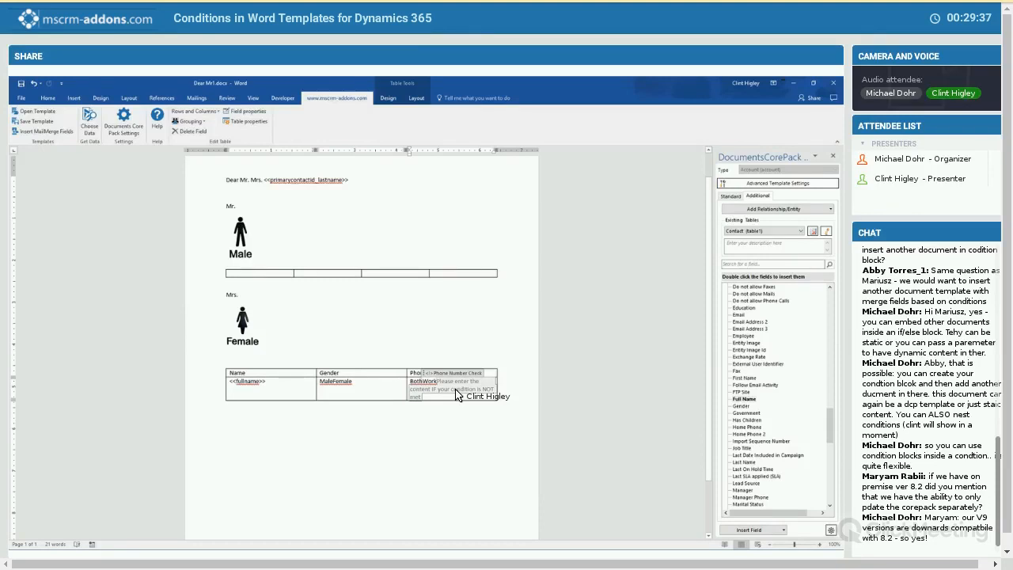
pyautogui.click(456, 391)
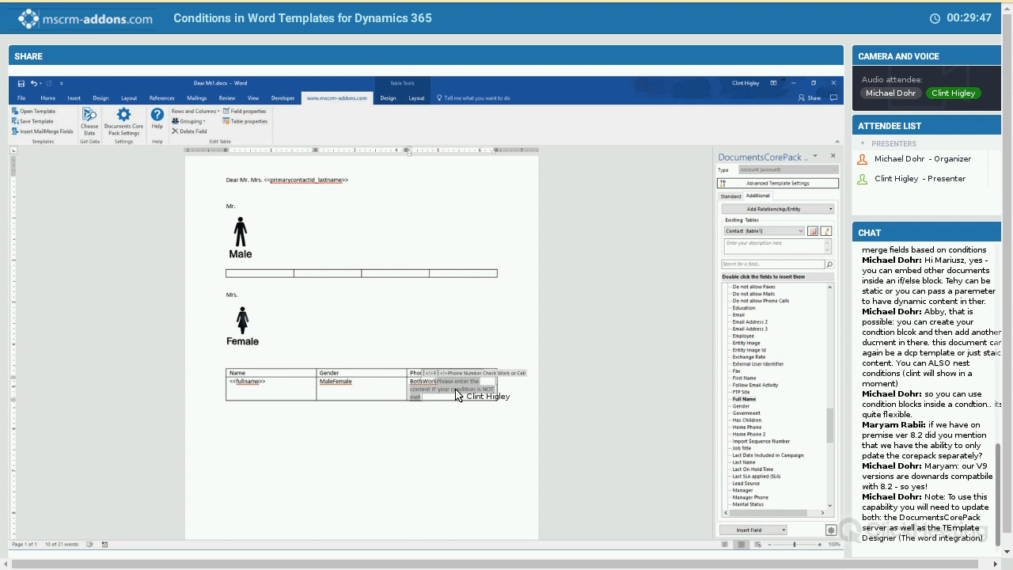
pyautogui.press('Delete')
pyautogui.write('Cell')
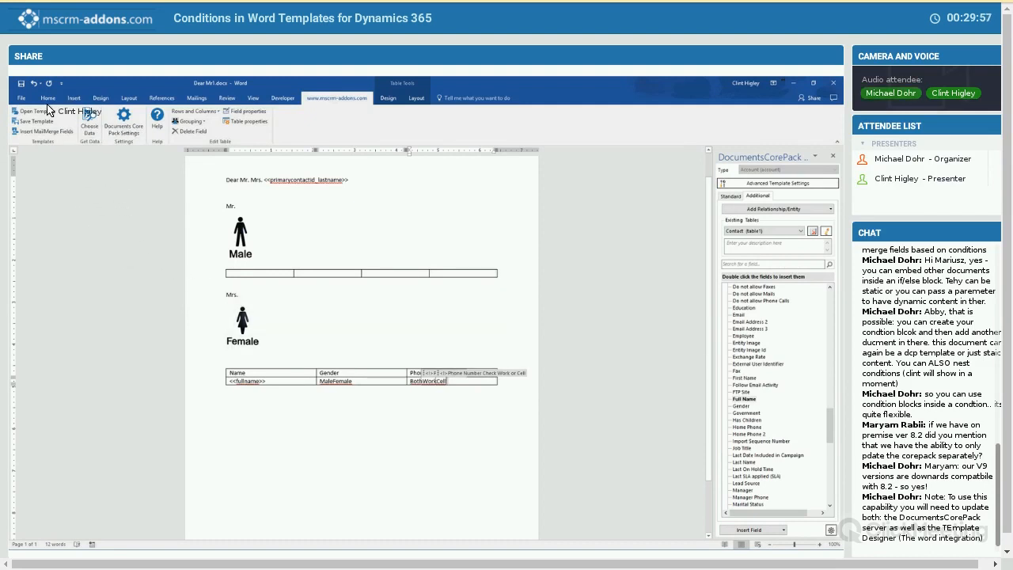
# - Merge the template with the A. Datum account to check the Phone column's condition results, and close the merged document without saving
pyautogui.click(90, 124)
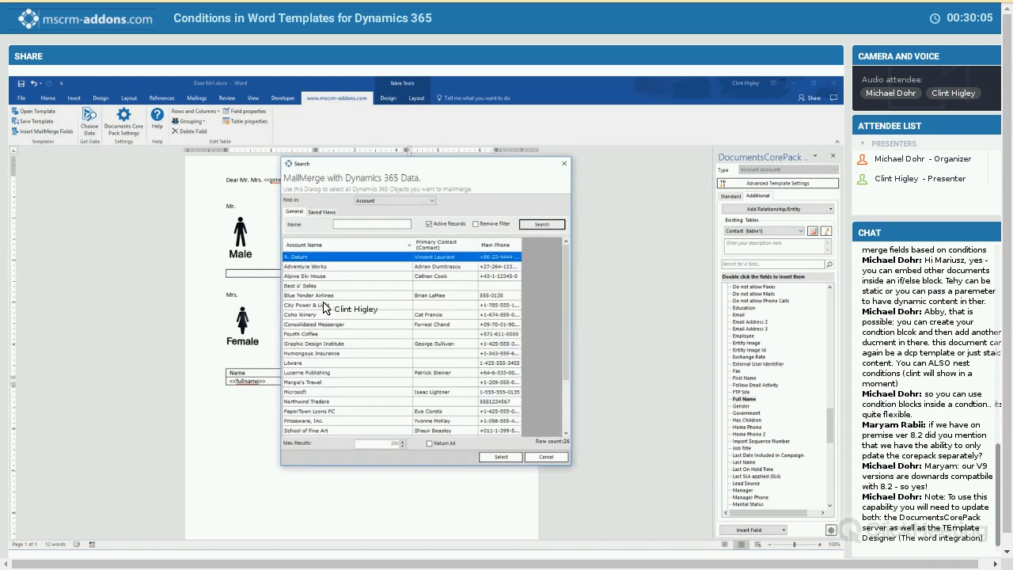
pyautogui.doubleClick(318, 297)
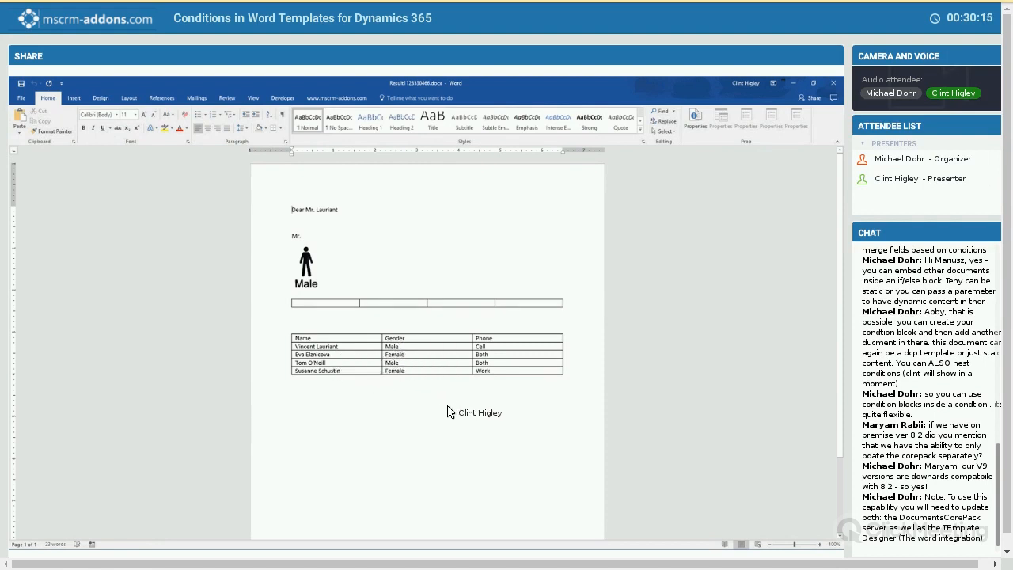
pyautogui.doubleClick(479, 347)
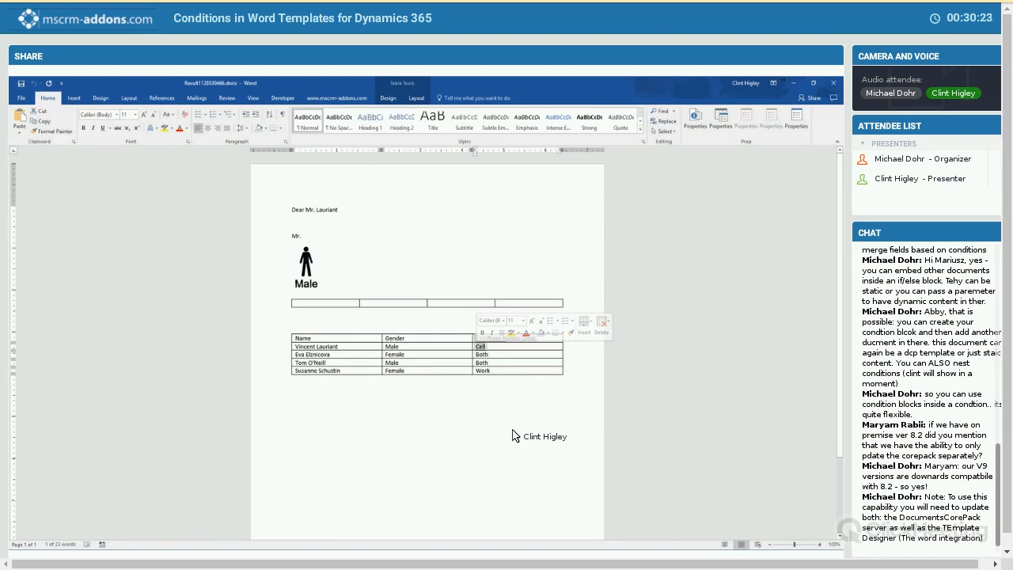
pyautogui.click(485, 371)
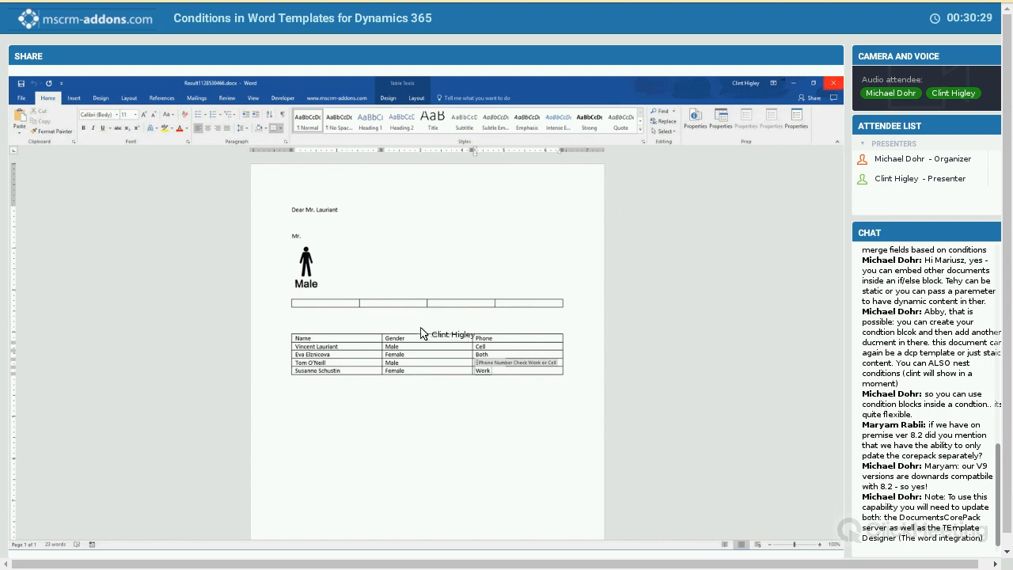
pyautogui.click(834, 83)
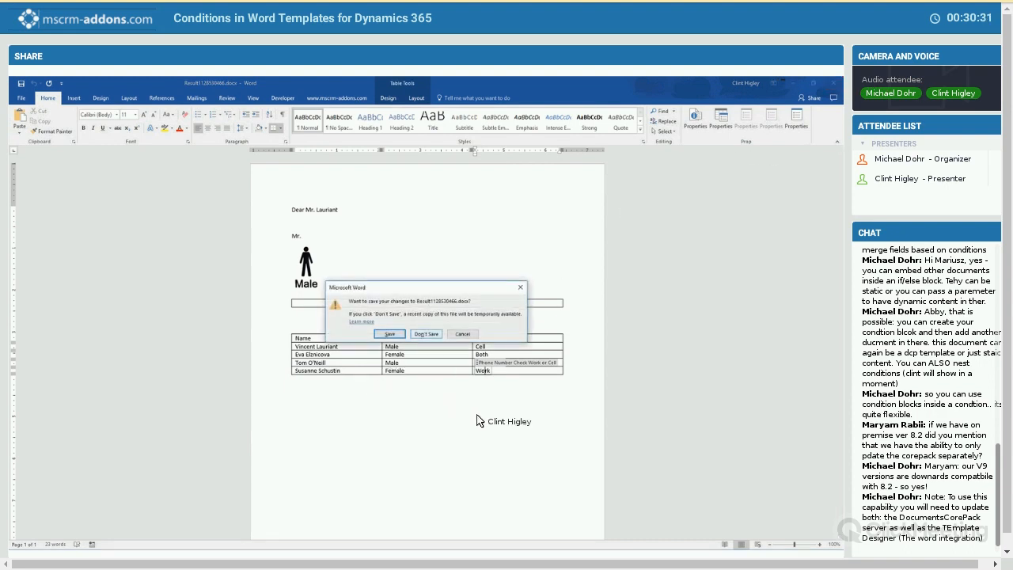
pyautogui.click(426, 333)
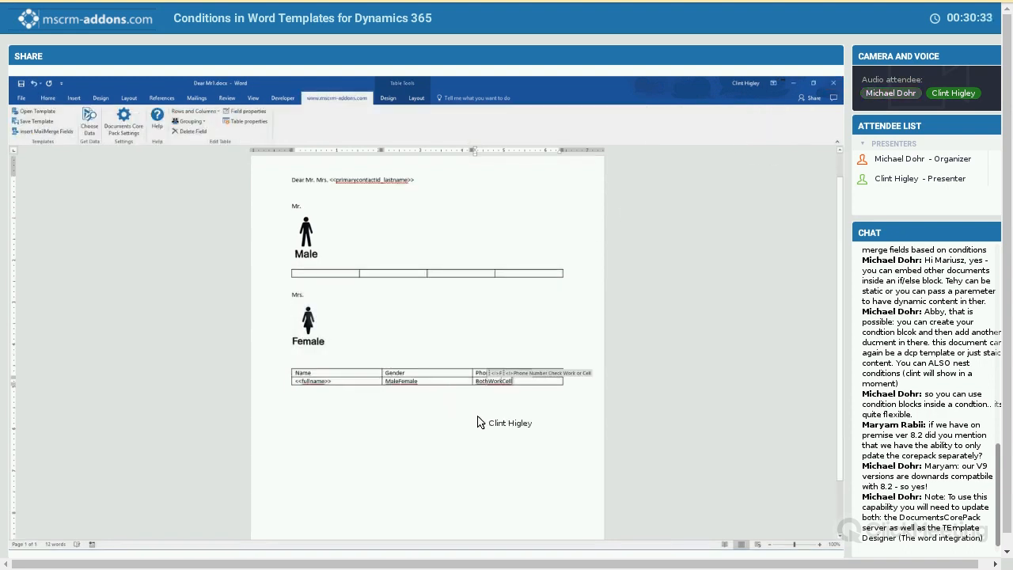